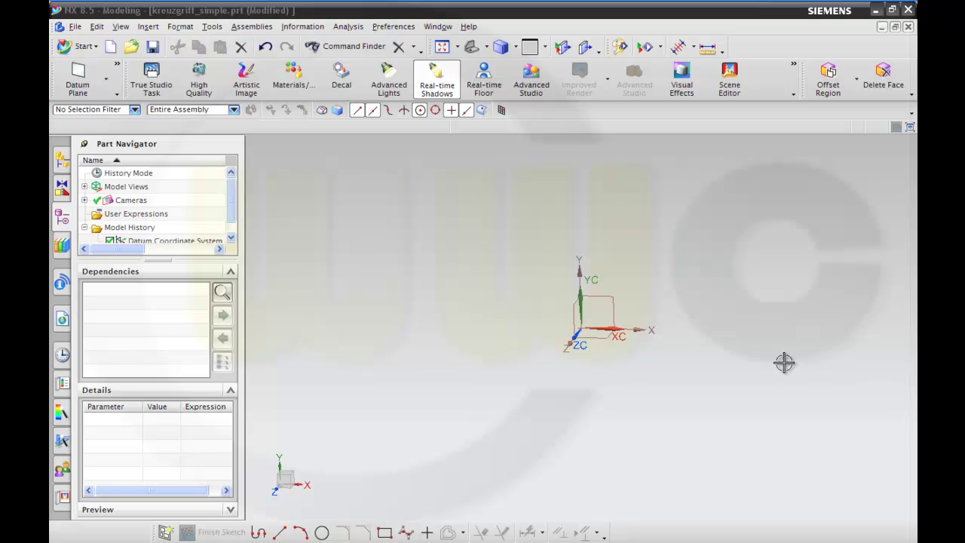
# Start a new sketch on the datum XY plane.
pyautogui.click(165, 531)
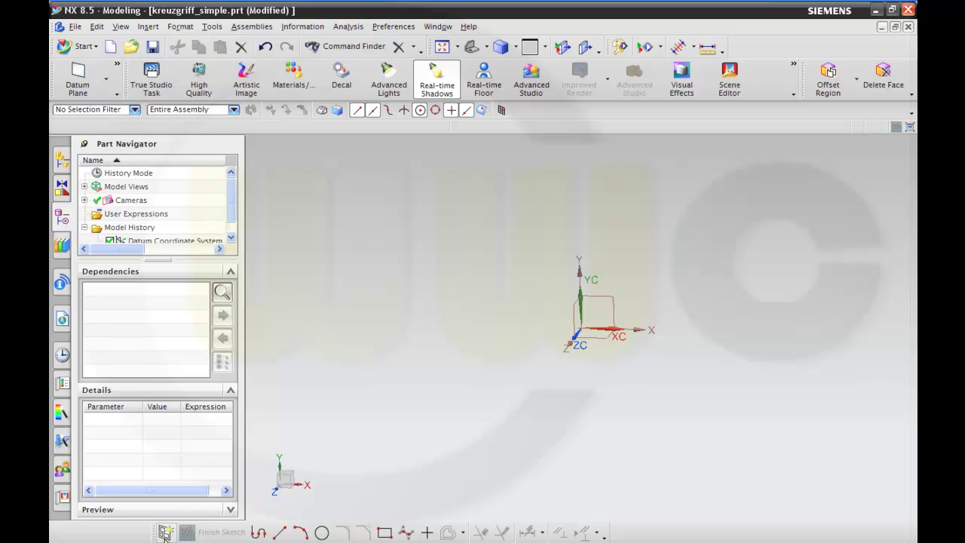
pyautogui.click(607, 298)
pyautogui.click(821, 425)
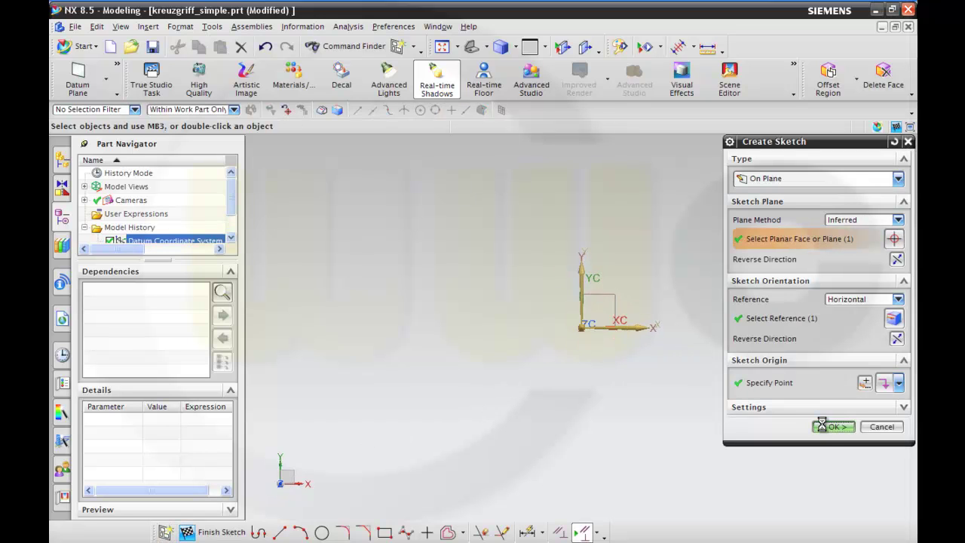
# Draw a circle of diameter 320 centred on the origin.
pyautogui.click(322, 532)
pyautogui.click(579, 380)
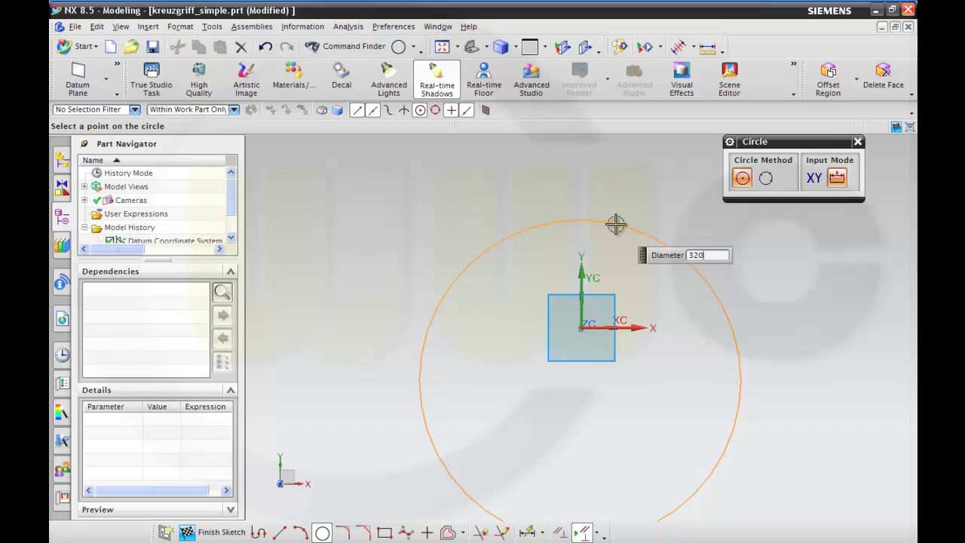
pyautogui.click(616, 224)
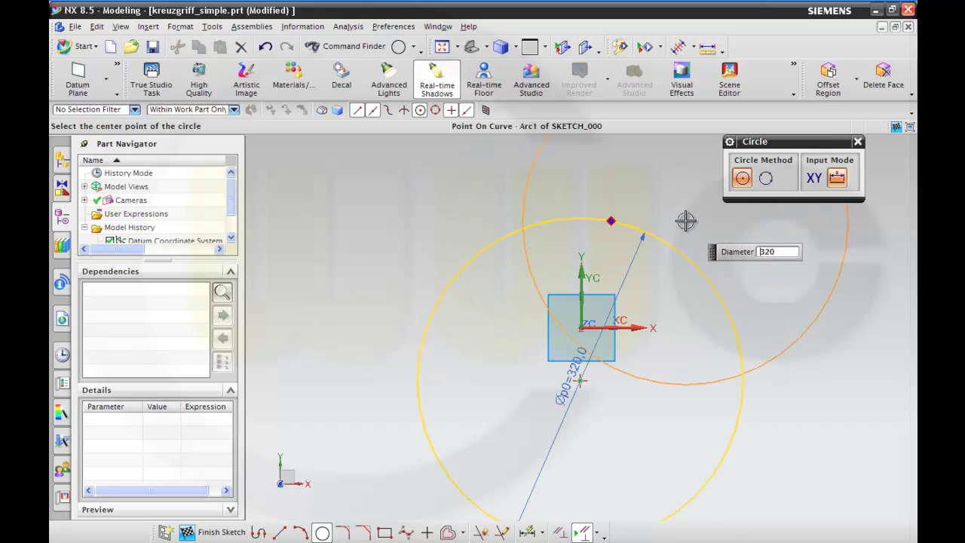
pyautogui.press('Escape')
pyautogui.press('Escape')
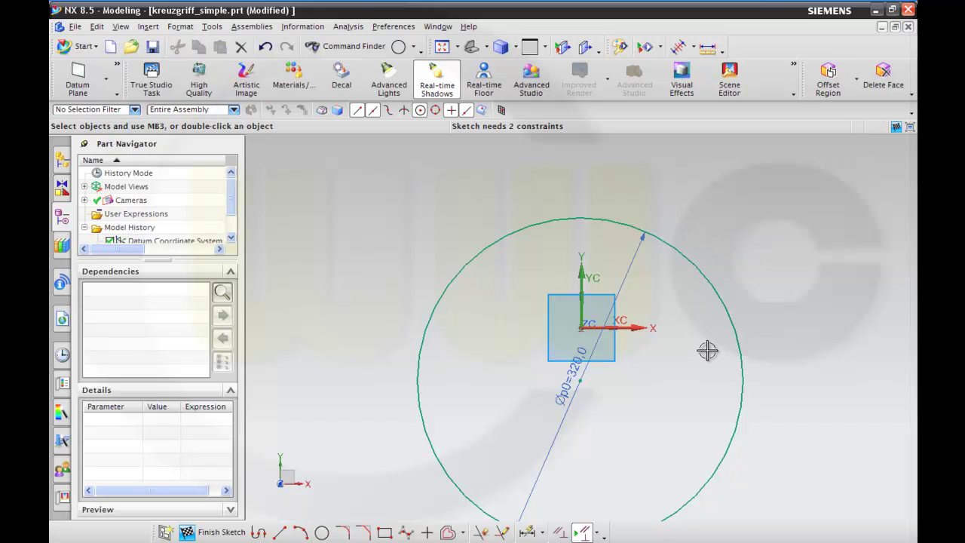
pyautogui.keyDown('shift'); pyautogui.moveTo(702, 350); pyautogui.dragTo(646, 295, button='middle'); pyautogui.keyUp('shift')
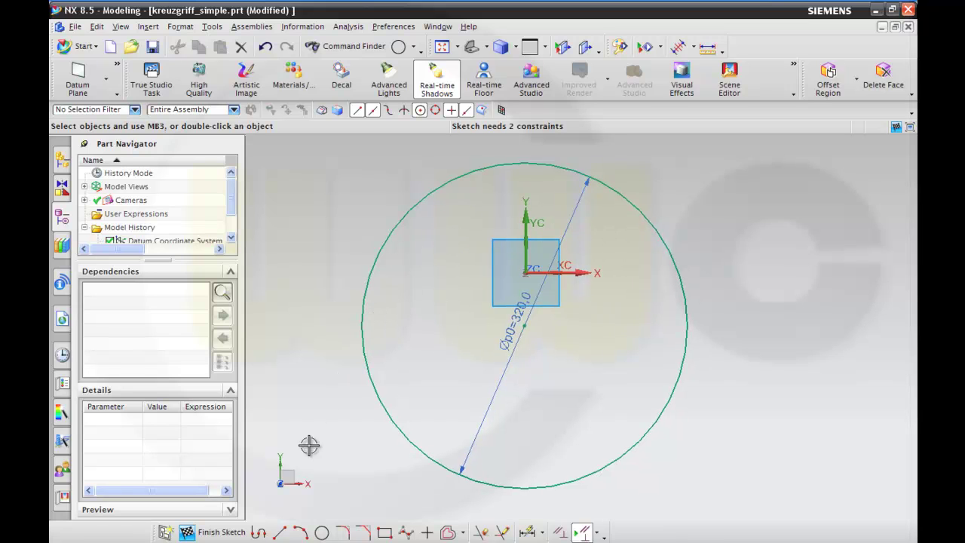
# Draw two horizontal lines, two vertical lines and one slanted line inside the 320 circle.
pyautogui.click(280, 533)
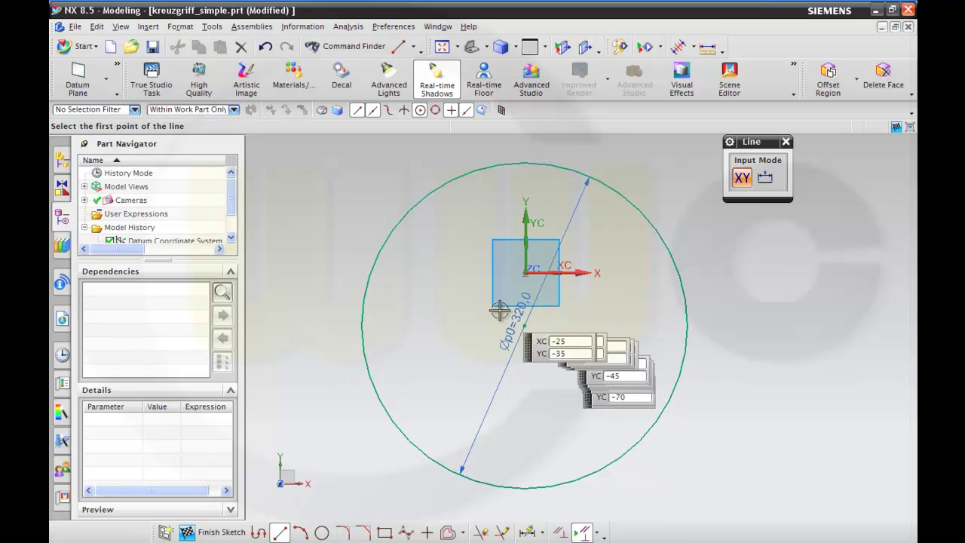
pyautogui.click(480, 294)
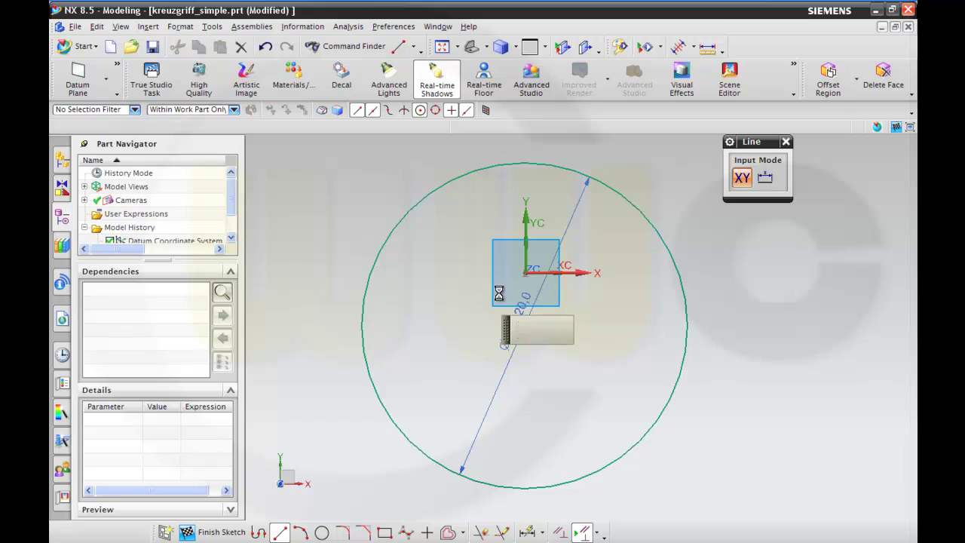
pyautogui.click(628, 291)
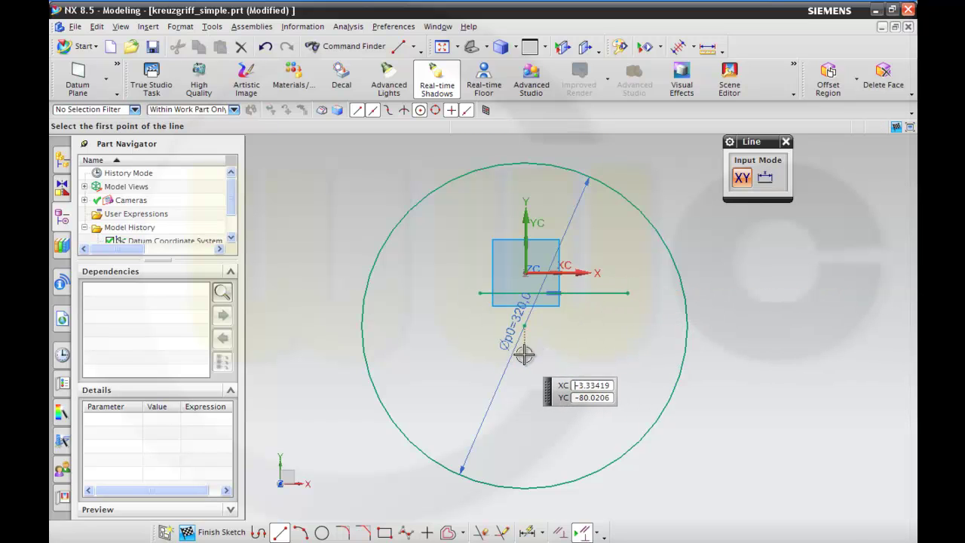
pyautogui.click(483, 333)
pyautogui.click(480, 201)
pyautogui.click(441, 226)
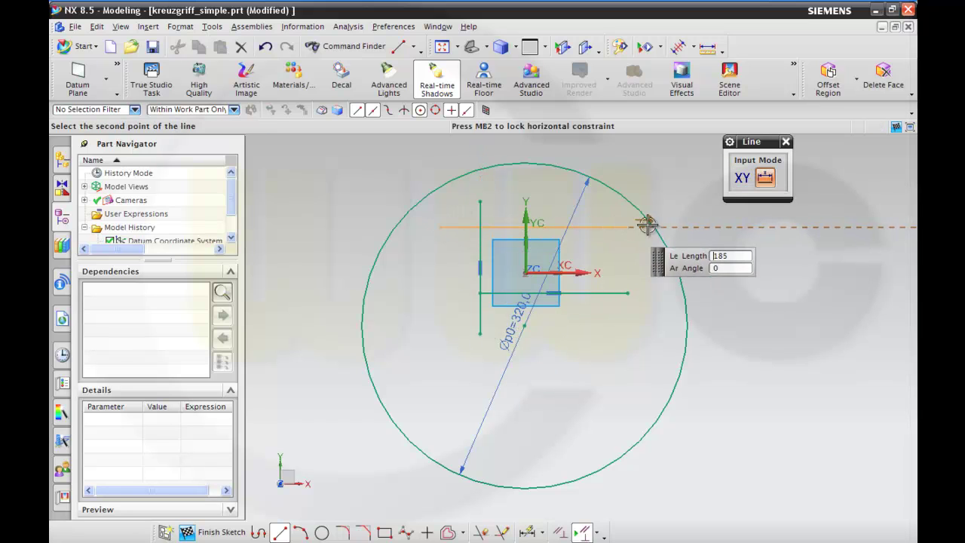
pyautogui.click(679, 226)
pyautogui.click(601, 164)
pyautogui.click(602, 252)
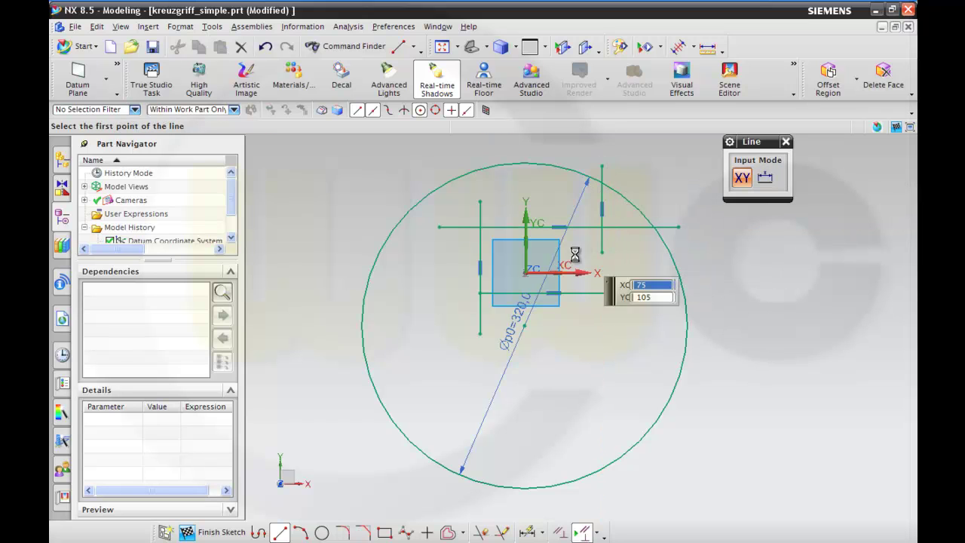
pyautogui.click(554, 210)
pyautogui.click(505, 325)
# Make the left vertical line collinear with the Y axis.
pyautogui.press('Escape')
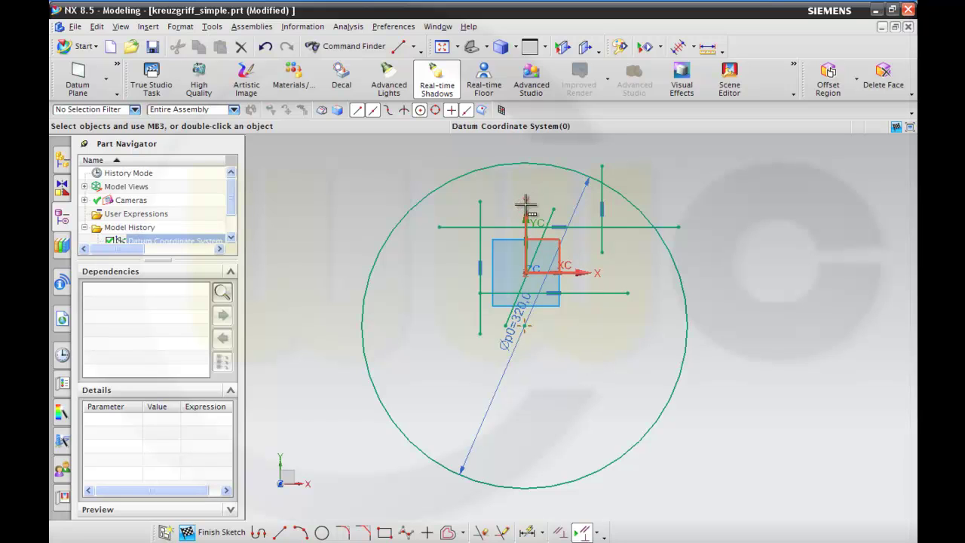
pyautogui.click(582, 223)
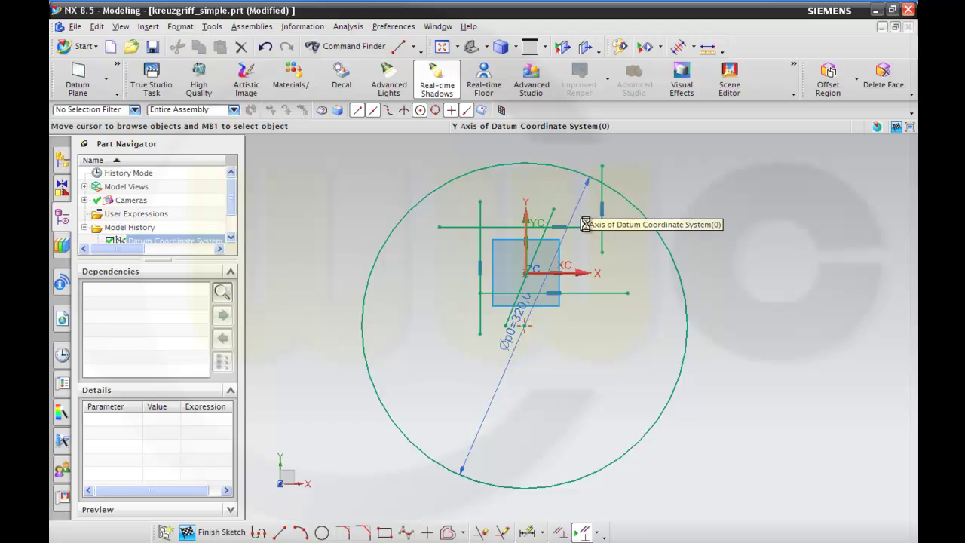
pyautogui.click(480, 211)
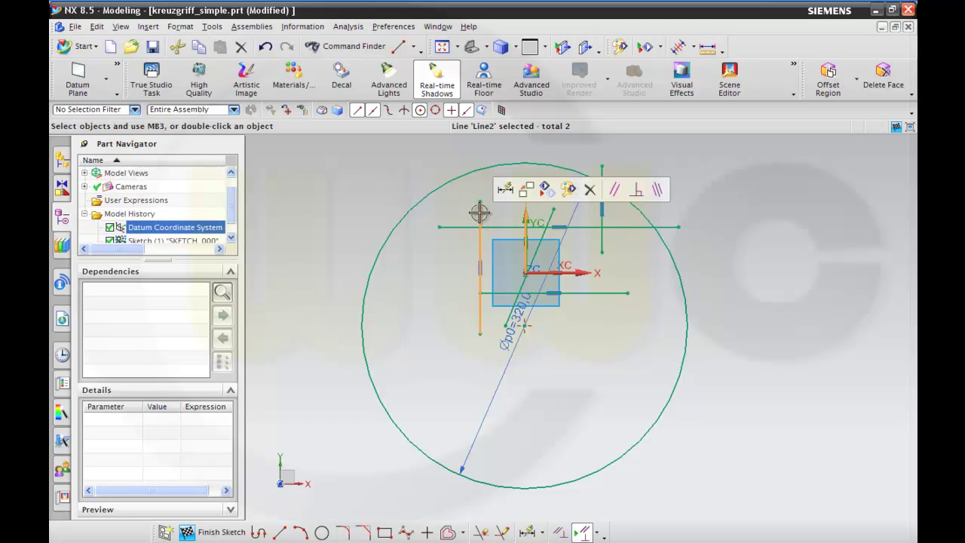
pyautogui.click(657, 192)
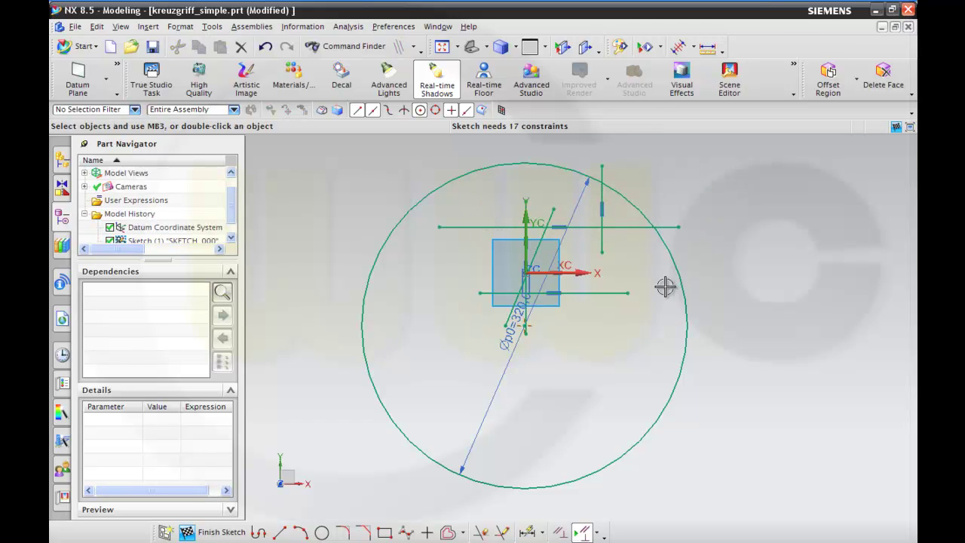
# Make the lower horizontal line collinear with the X axis.
pyautogui.click(586, 273)
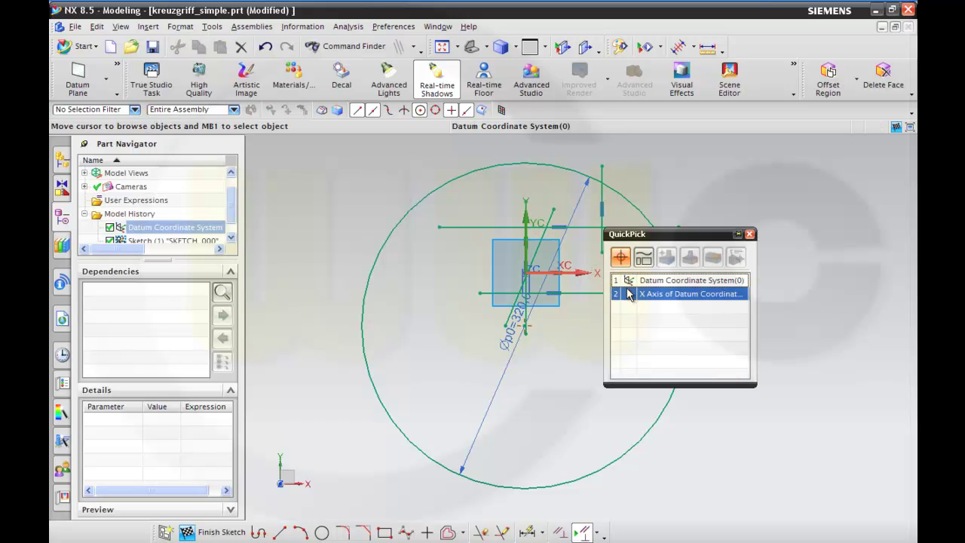
pyautogui.click(630, 294)
pyautogui.click(618, 292)
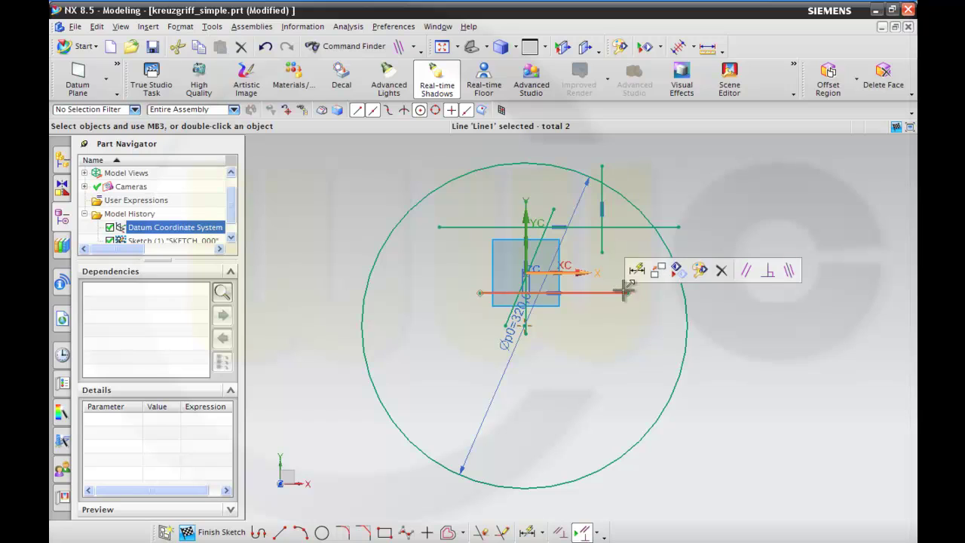
pyautogui.click(789, 271)
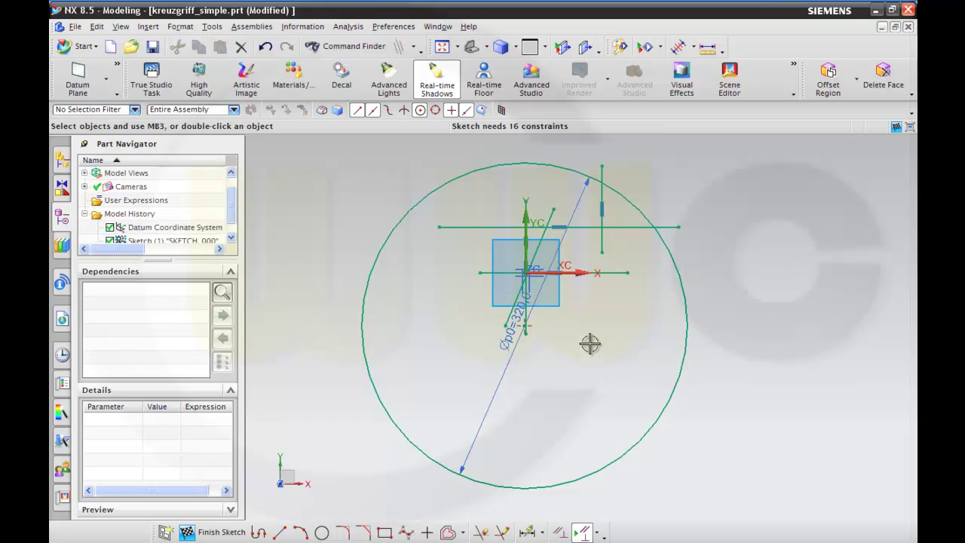
# Constrain the lower endpoint of the line on the Y axis.
pyautogui.click(526, 215)
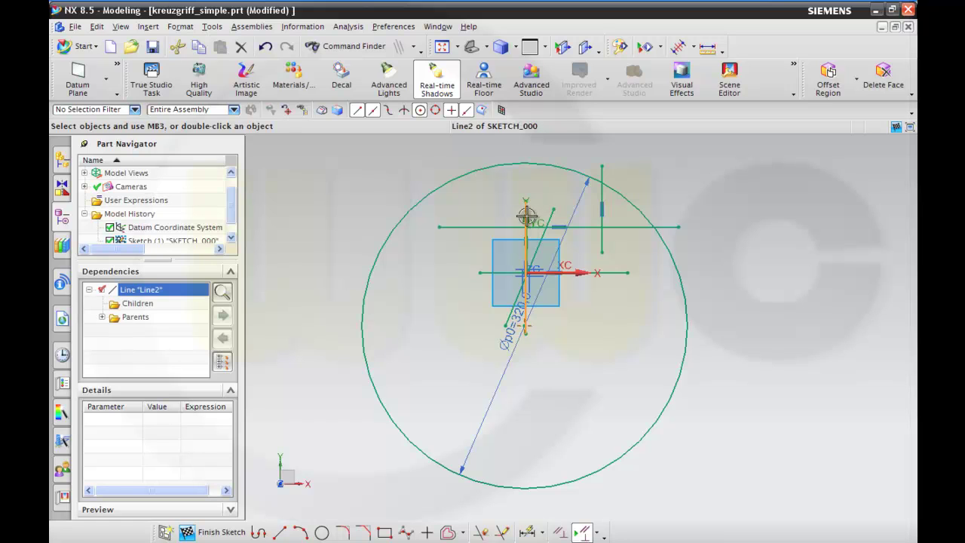
pyautogui.press('Escape')
pyautogui.click(525, 326)
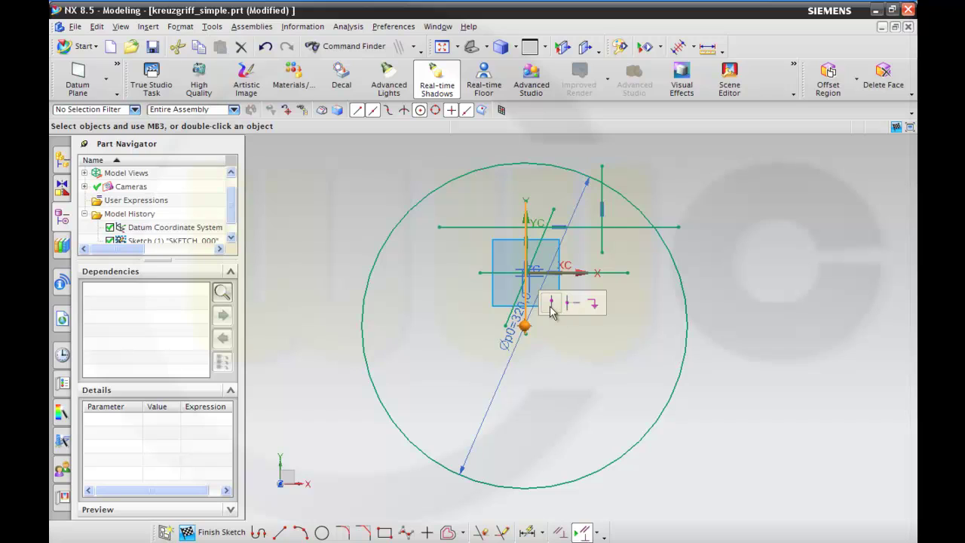
pyautogui.click(550, 304)
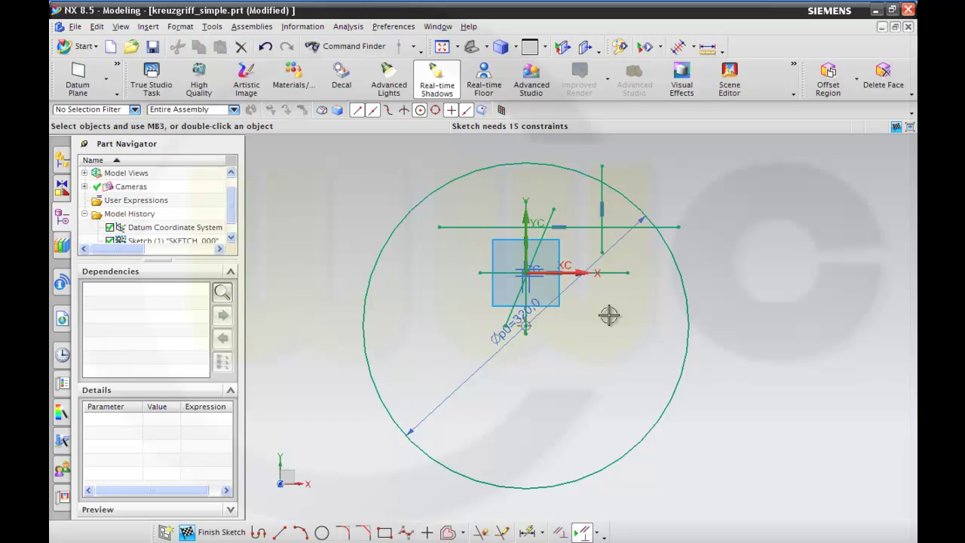
# Drag the slanted line further to the right.
pyautogui.scroll(1, 571, 303)
pyautogui.scroll(1, 570, 305)
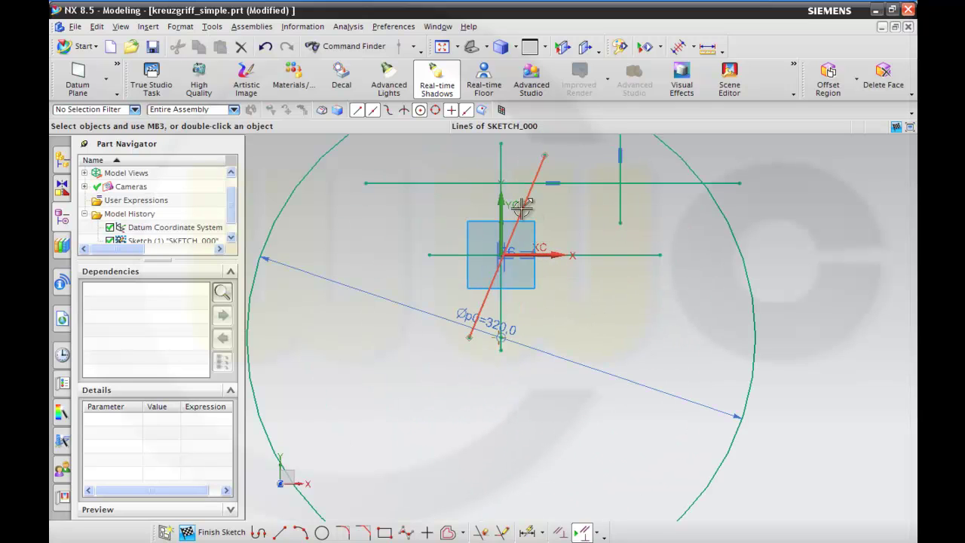
pyautogui.moveTo(522, 210); pyautogui.dragTo(567, 209)
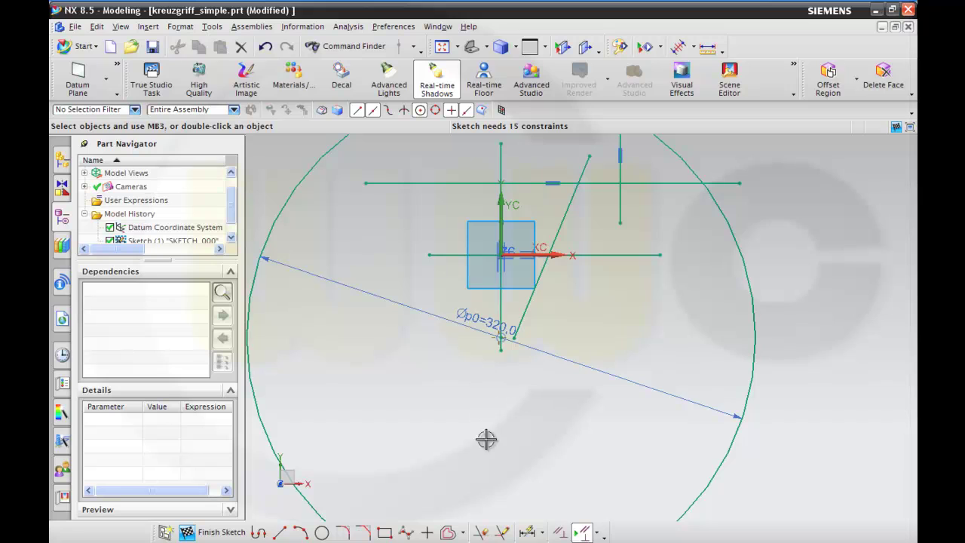
# Quick Trim the circle's lower-left part, the slanted line below the horizontal, and both horizontals' left ends.
pyautogui.click(482, 531)
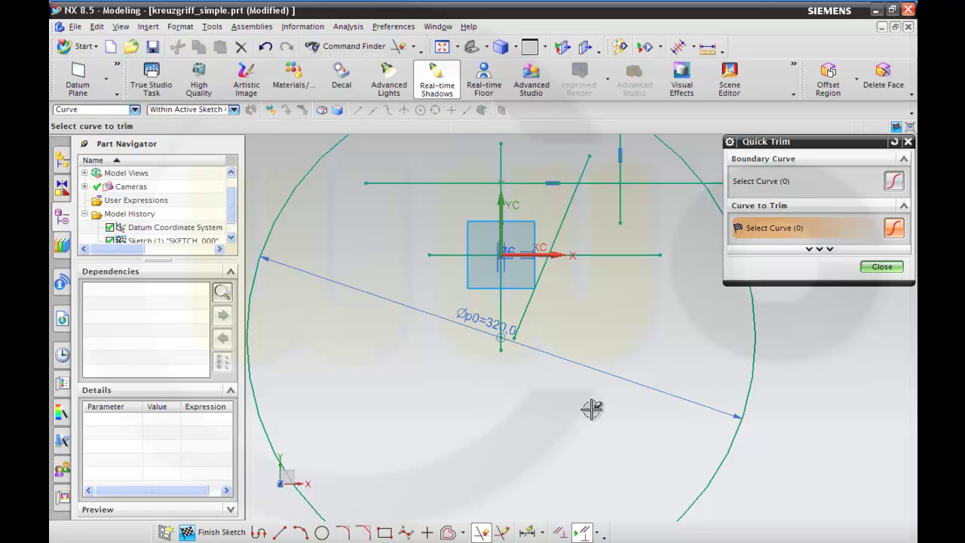
pyautogui.click(754, 334)
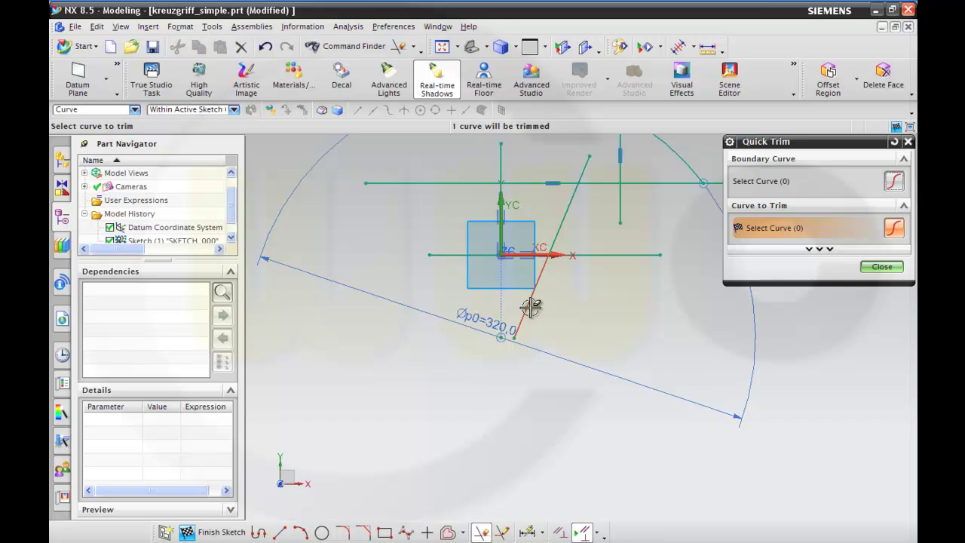
pyautogui.click(527, 307)
pyautogui.click(457, 254)
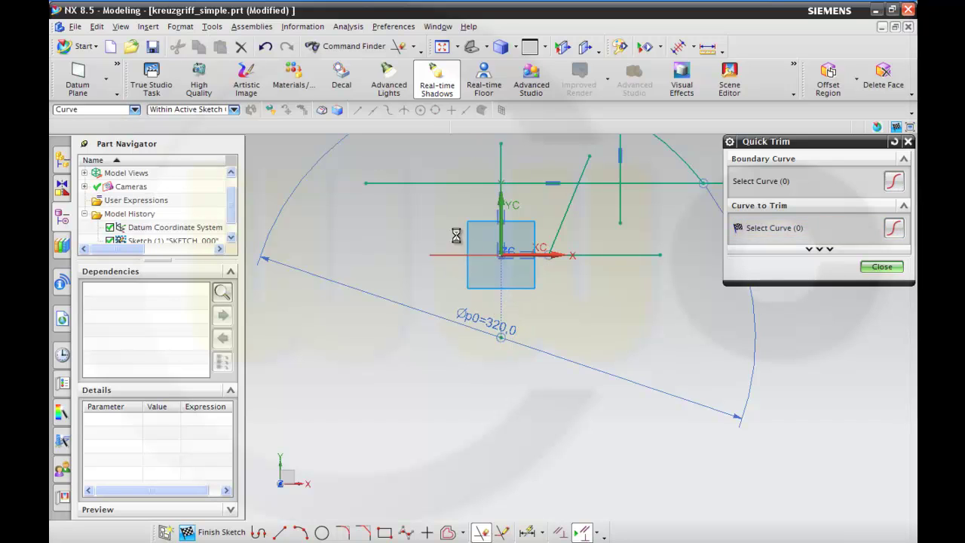
pyautogui.click(454, 184)
pyautogui.moveTo(626, 218); pyautogui.dragTo(601, 351, button='middle')
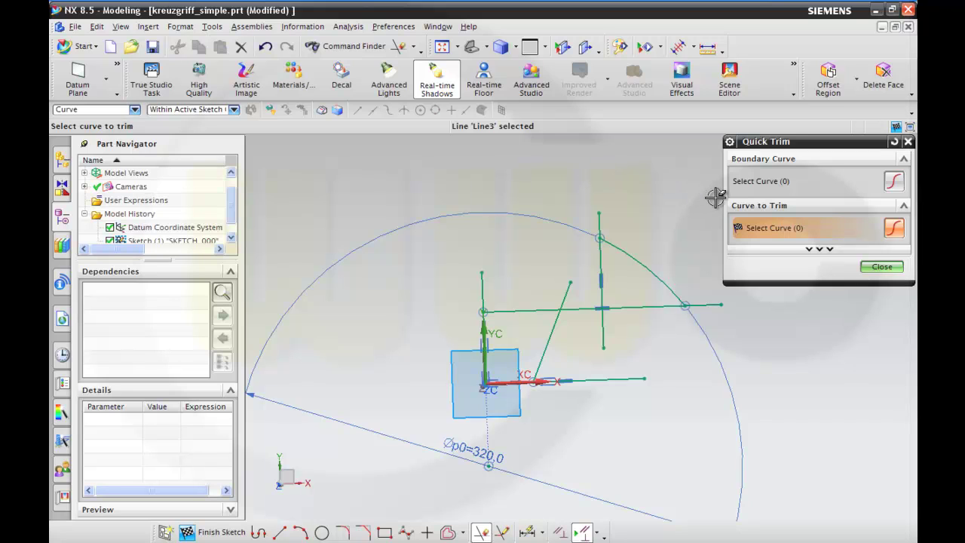
# Try Quick Extend to bring a line out to the arc.
pyautogui.click(881, 267)
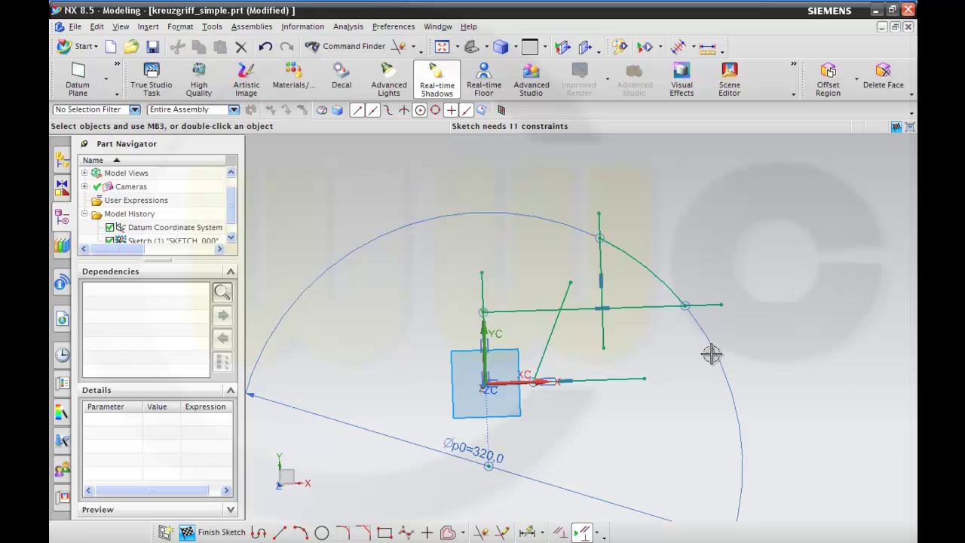
pyautogui.click(504, 533)
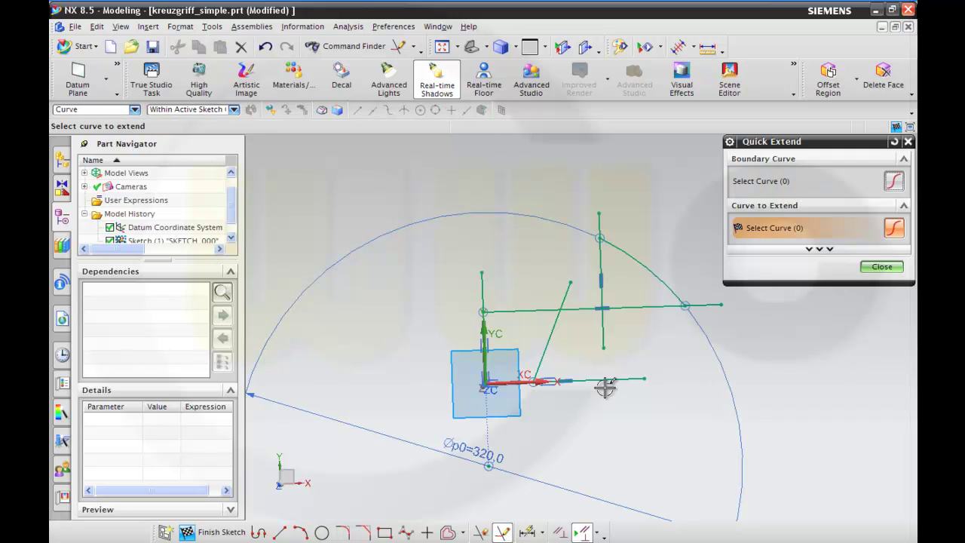
pyautogui.click(482, 274)
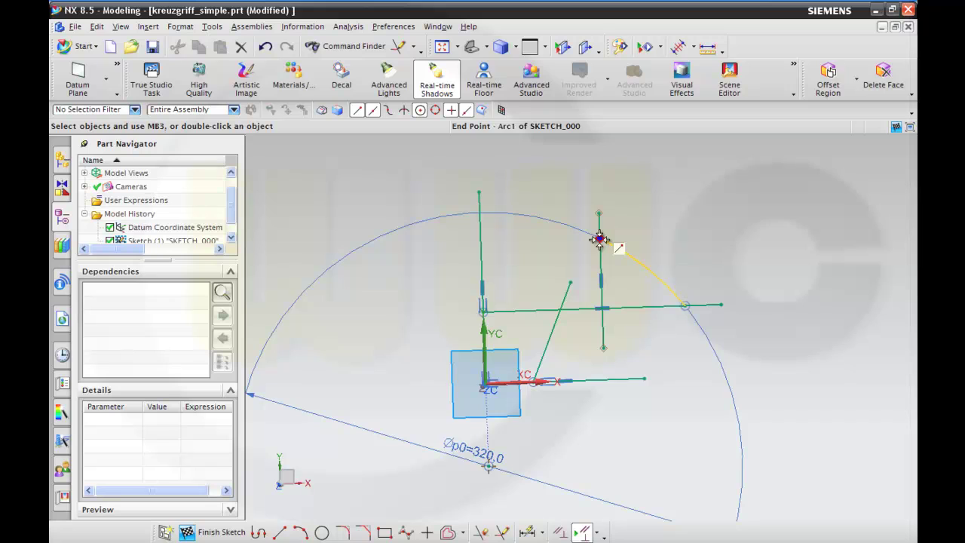
pyautogui.click(504, 533)
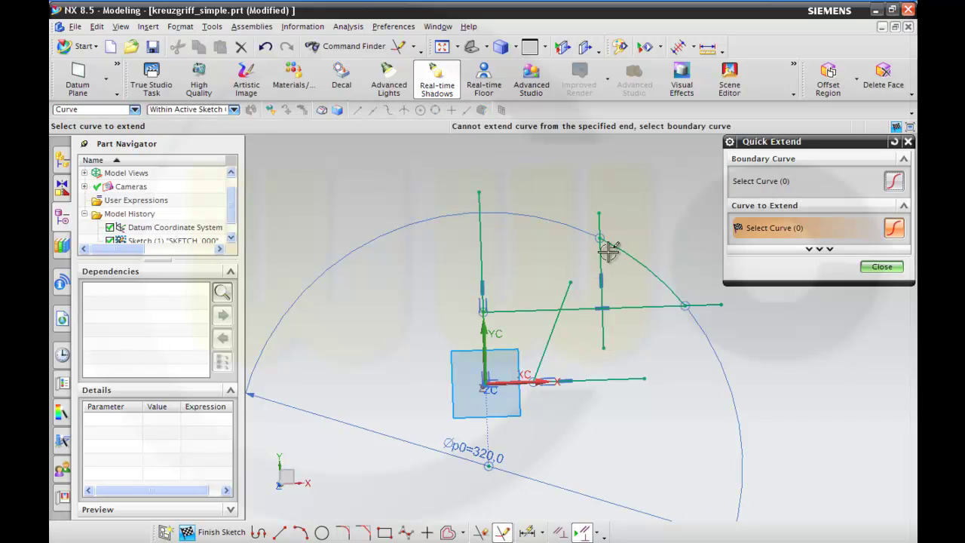
pyautogui.click(868, 267)
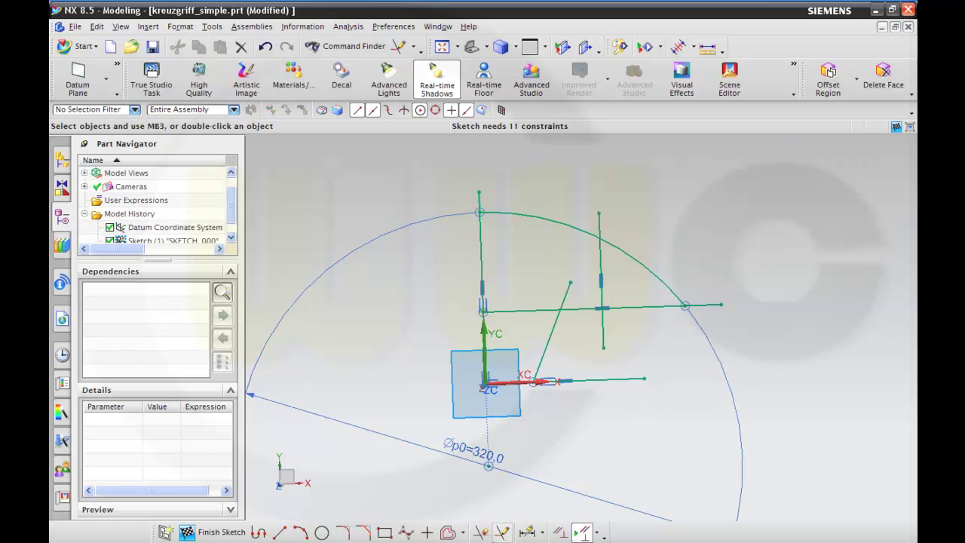
# Trim the vertical lines above the arc, the surplus arc, and the remaining overhanging line ends.
pyautogui.click(481, 533)
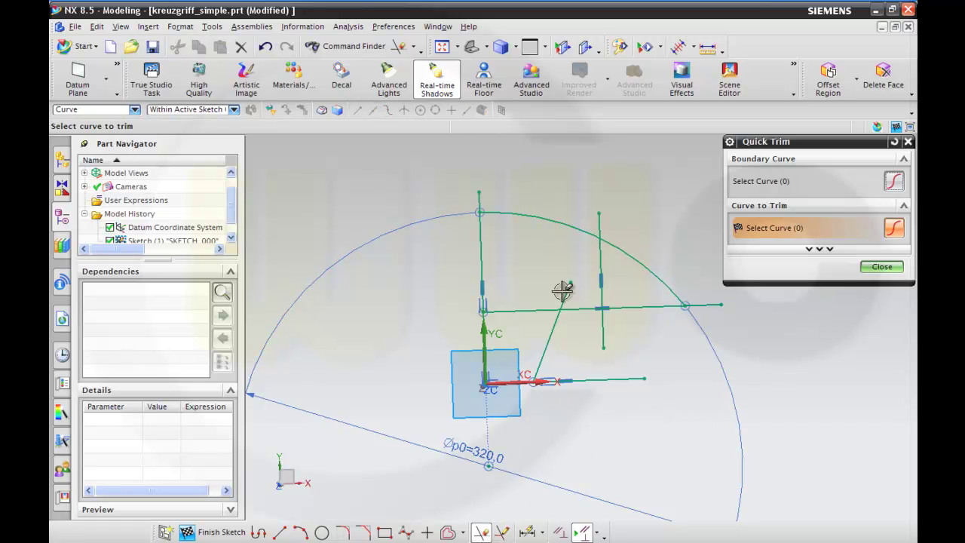
pyautogui.click(479, 201)
pyautogui.click(600, 225)
pyautogui.click(642, 259)
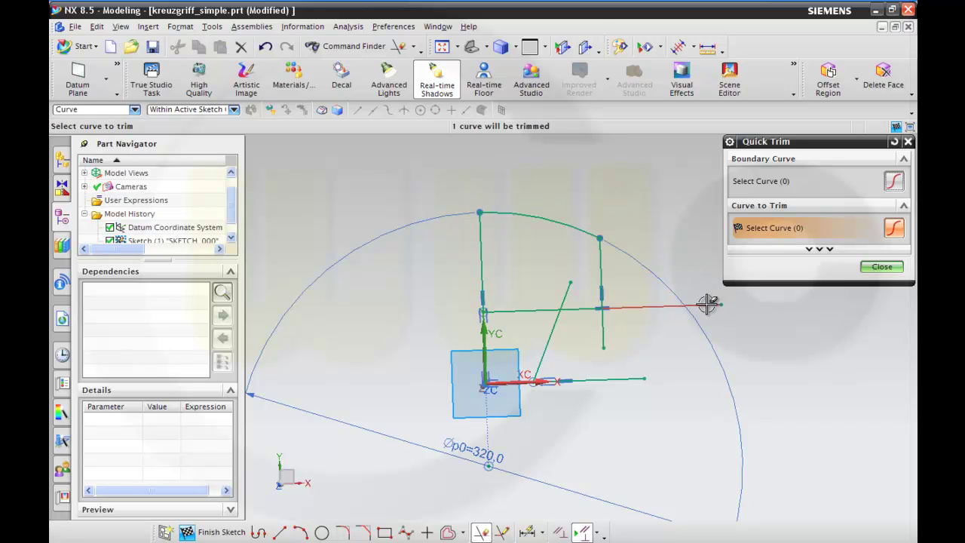
pyautogui.click(710, 305)
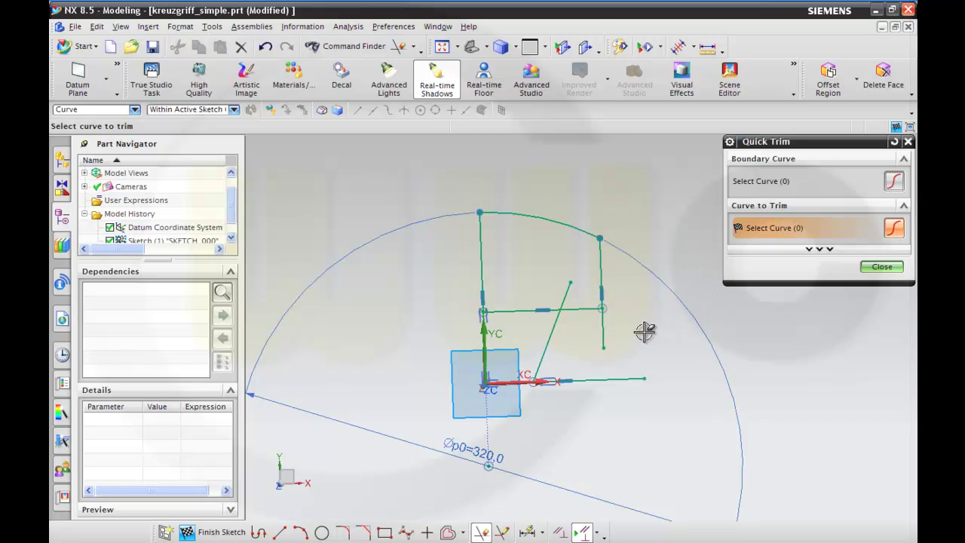
pyautogui.click(603, 333)
pyautogui.click(566, 292)
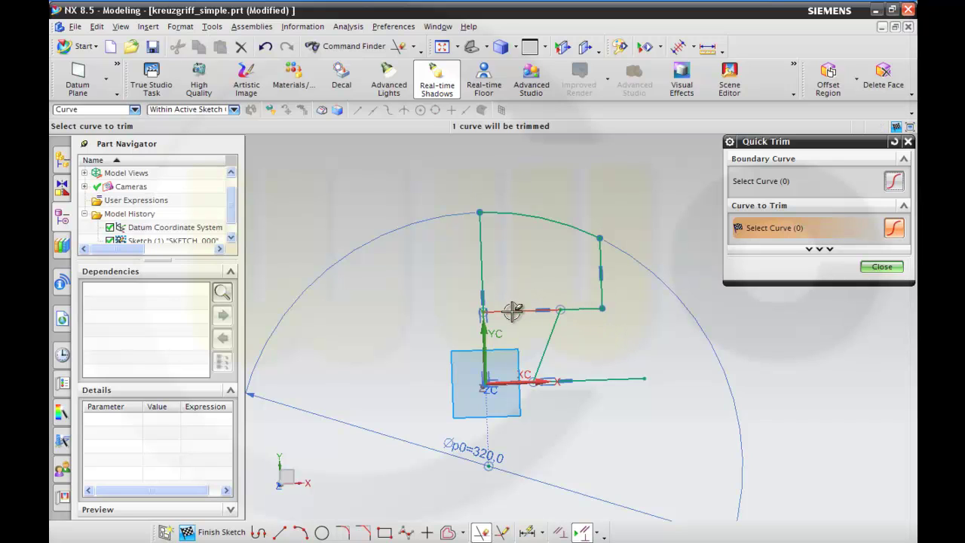
pyautogui.click(608, 380)
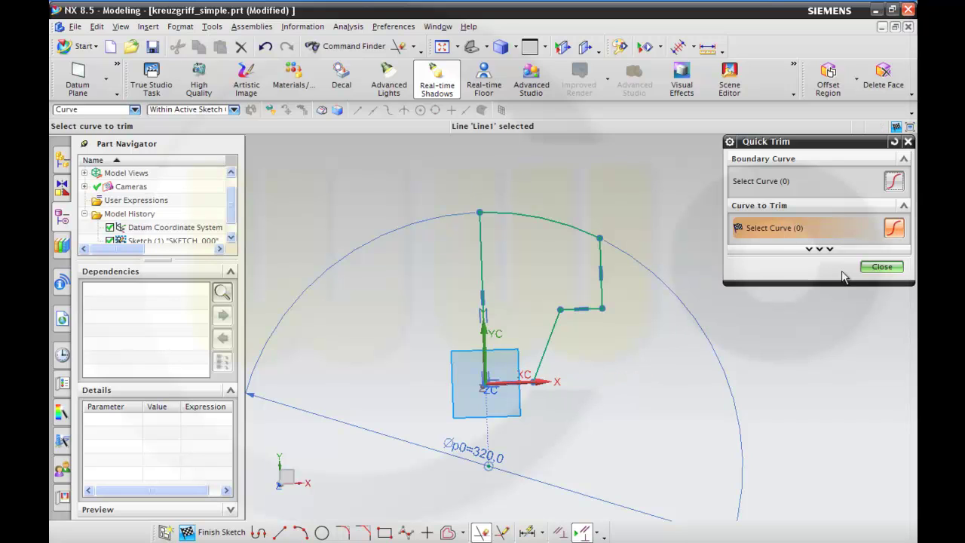
pyautogui.click(880, 267)
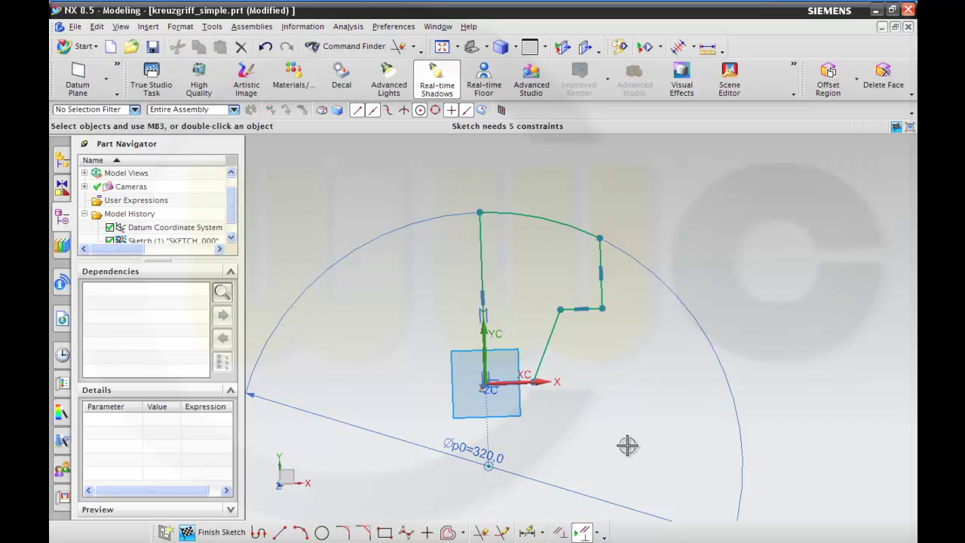
# Dimension the short horizontal line at height 60 and the vertical line's top point at 90.
pyautogui.click(527, 533)
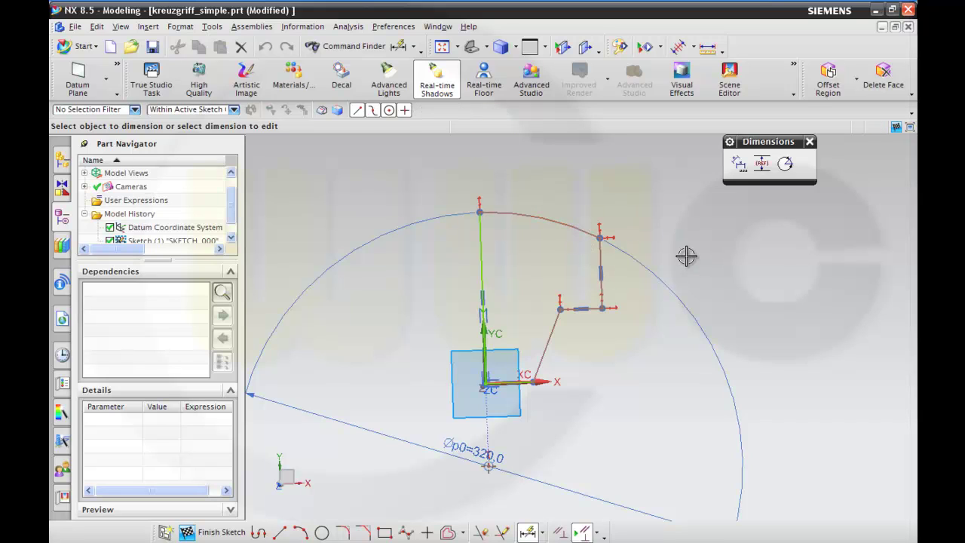
pyautogui.click(589, 308)
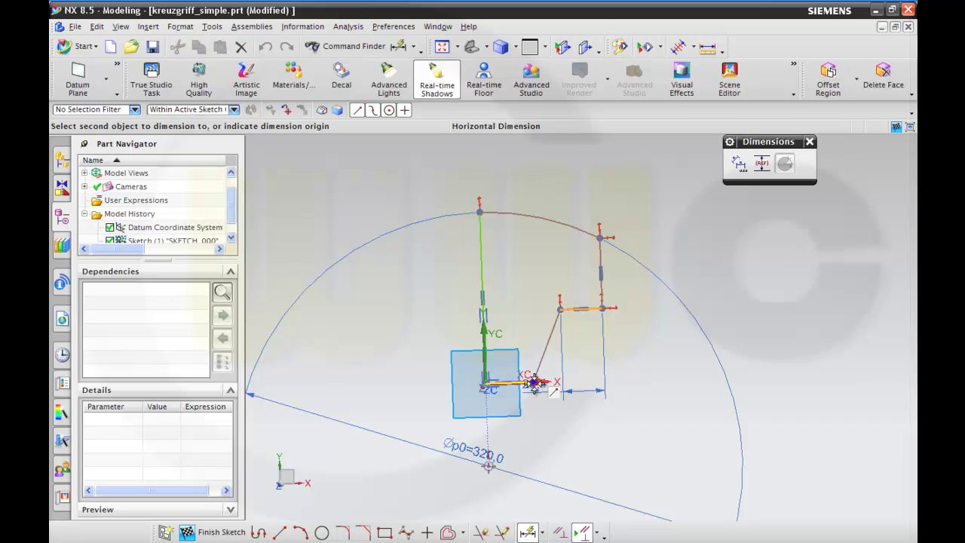
pyautogui.click(534, 382)
pyautogui.click(657, 353)
pyautogui.write('60')
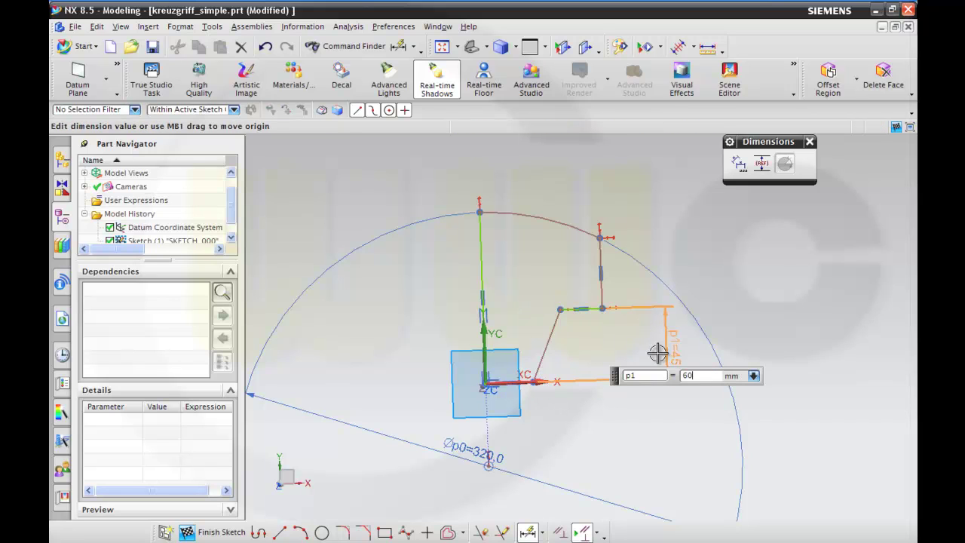
pyautogui.press('Return')
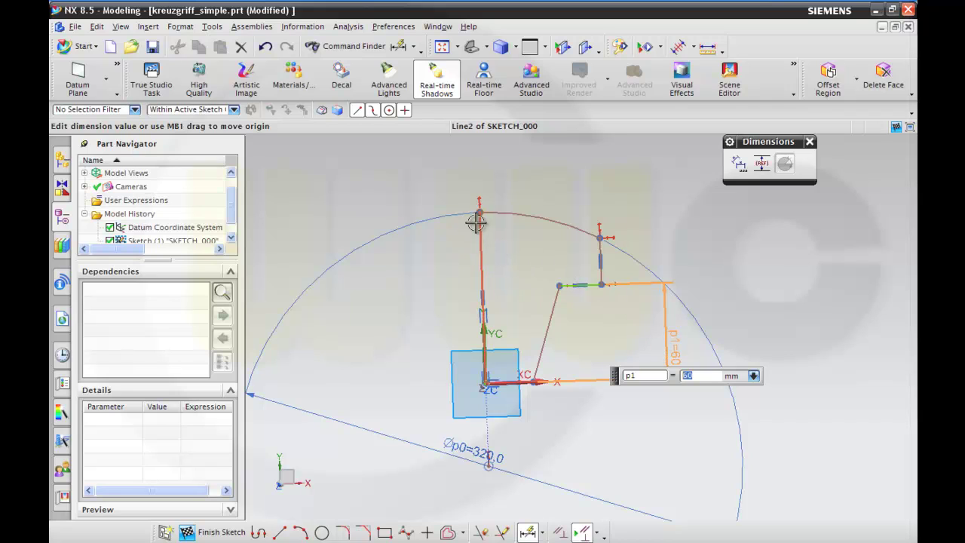
pyautogui.click(498, 220)
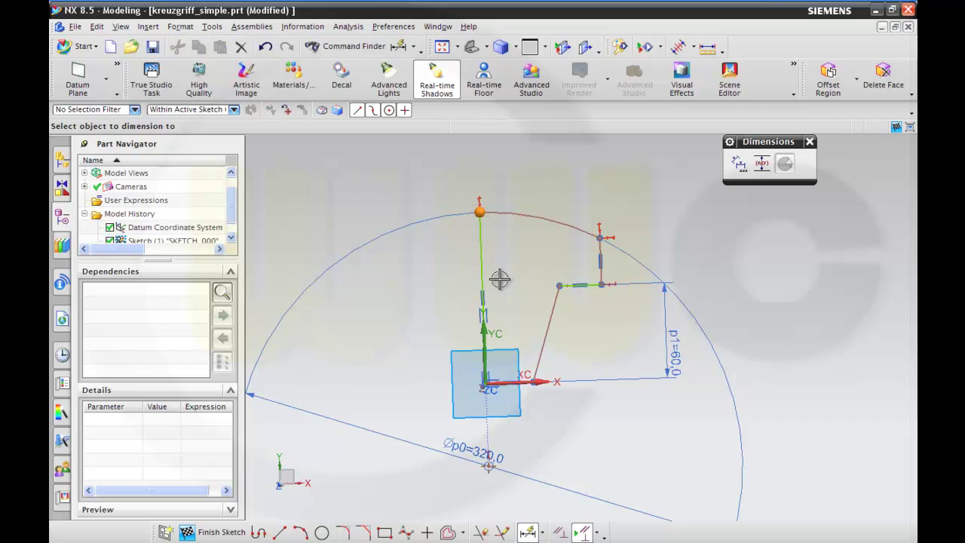
pyautogui.click(501, 381)
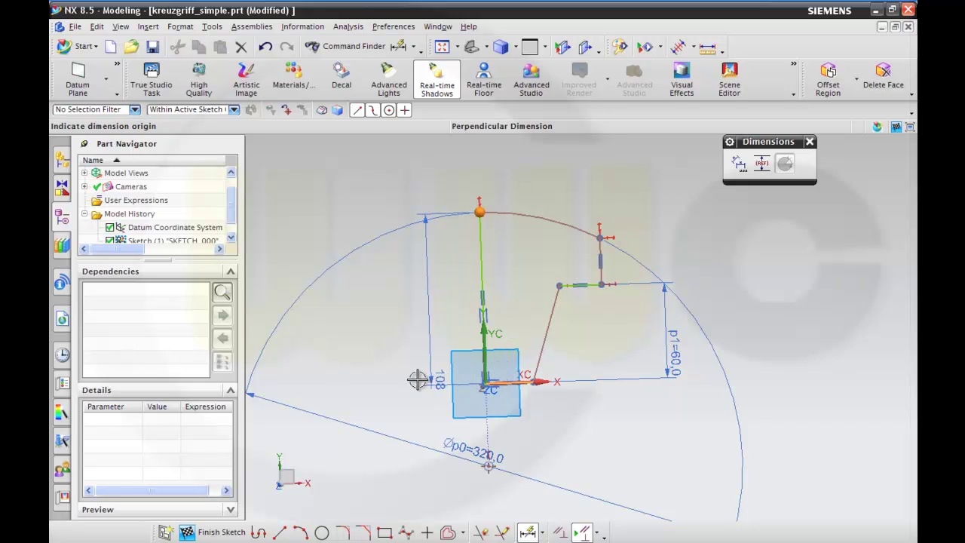
pyautogui.click(402, 356)
pyautogui.write('90')
pyautogui.press('Return')
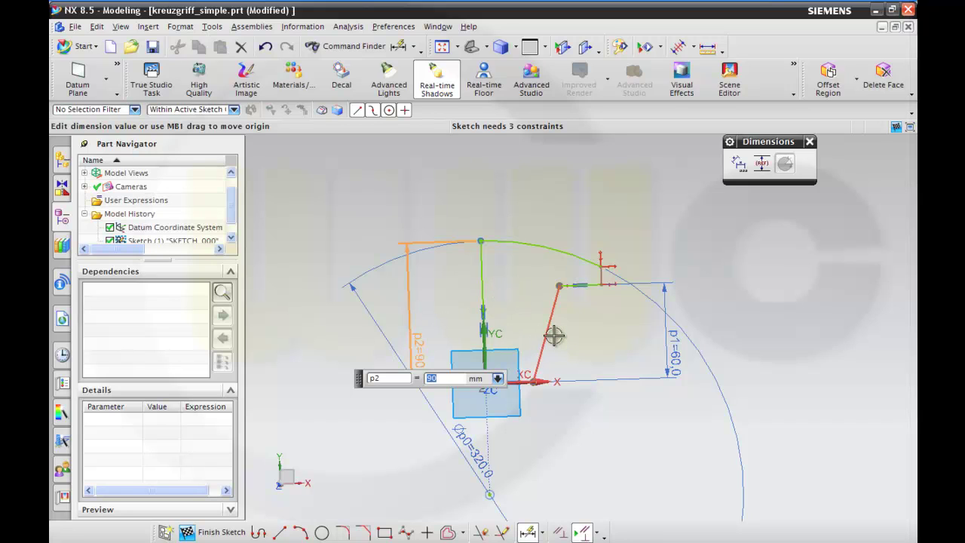
# Dimension the slanted line at 86° to the X axis.
pyautogui.click(548, 336)
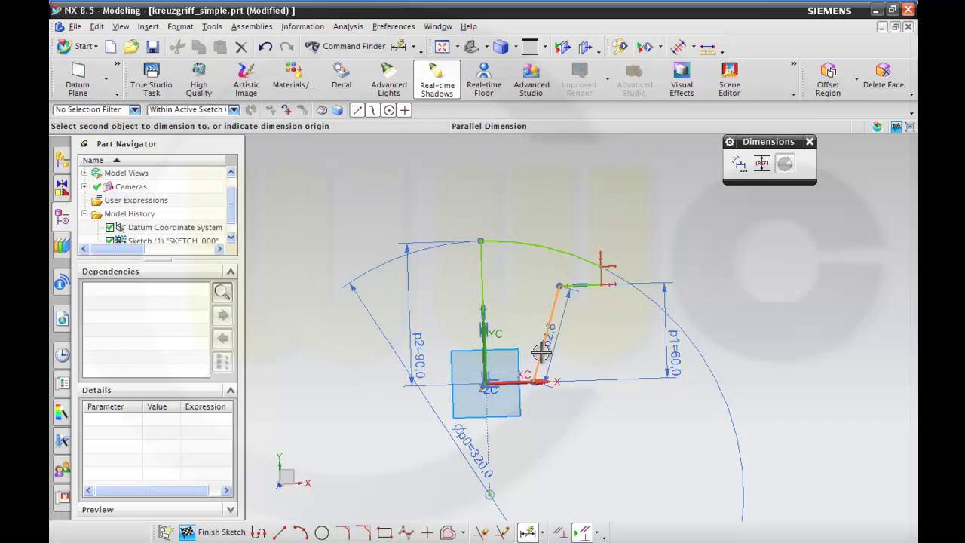
pyautogui.click(511, 384)
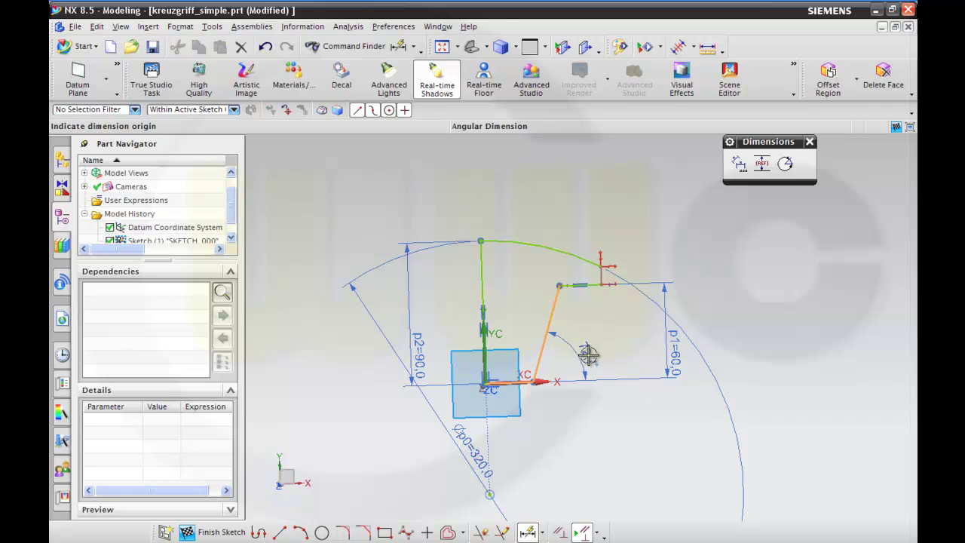
pyautogui.click(588, 354)
pyautogui.write('86')
pyautogui.press('Return')
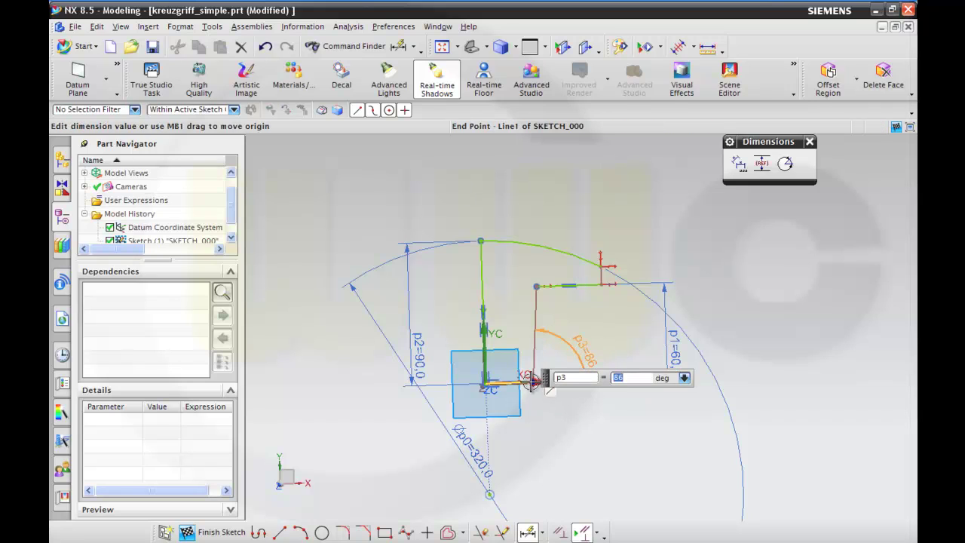
pyautogui.middleClick(520, 382)
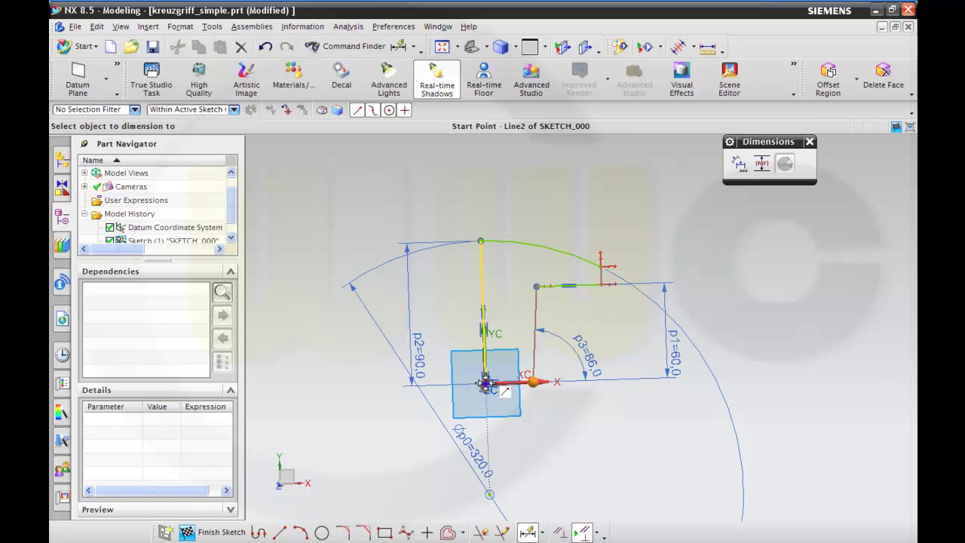
# Set the slanted line's bottom end 15 from the origin and the short vertical line to 18.
pyautogui.click(485, 382)
pyautogui.click(502, 441)
pyautogui.write('5')
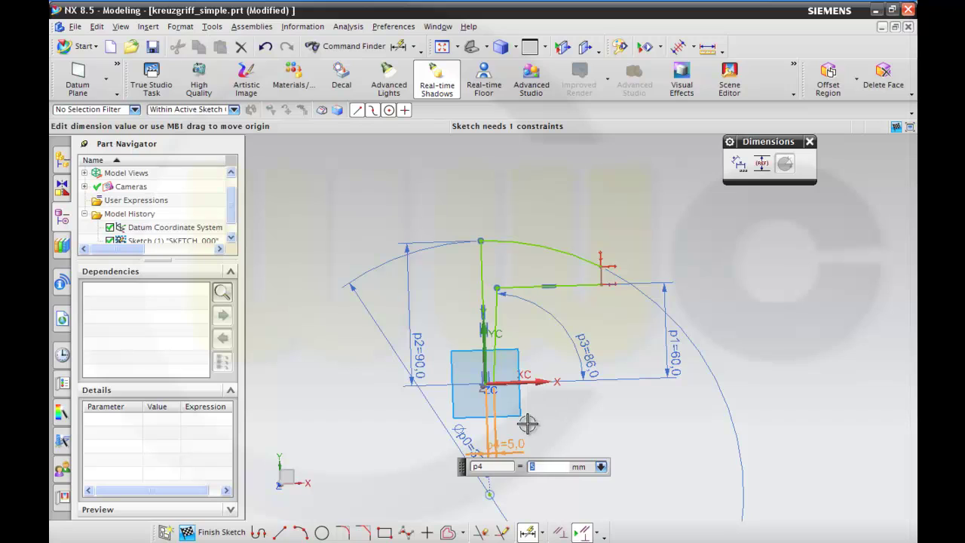
pyautogui.write('15')
pyautogui.press('Return')
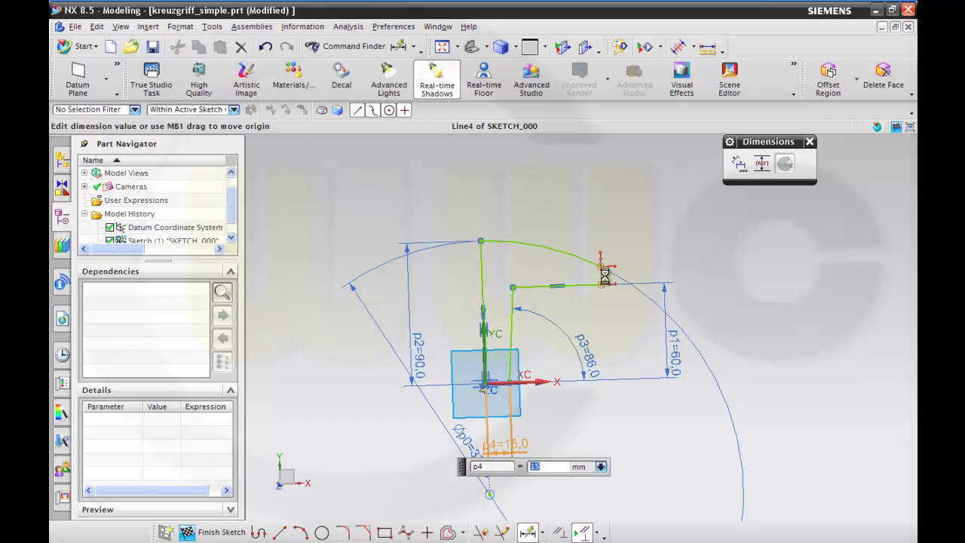
pyautogui.click(601, 273)
pyautogui.click(692, 273)
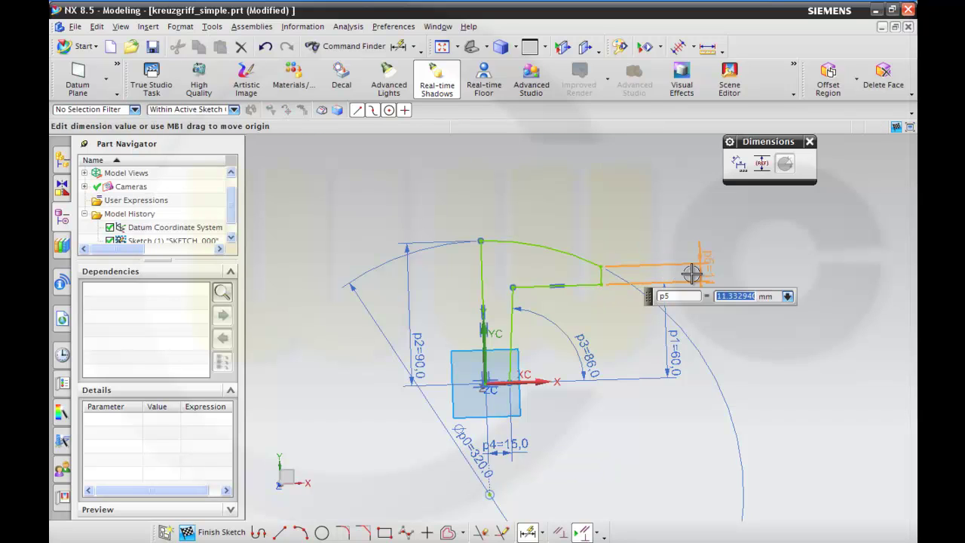
pyautogui.write('18')
pyautogui.press('Return')
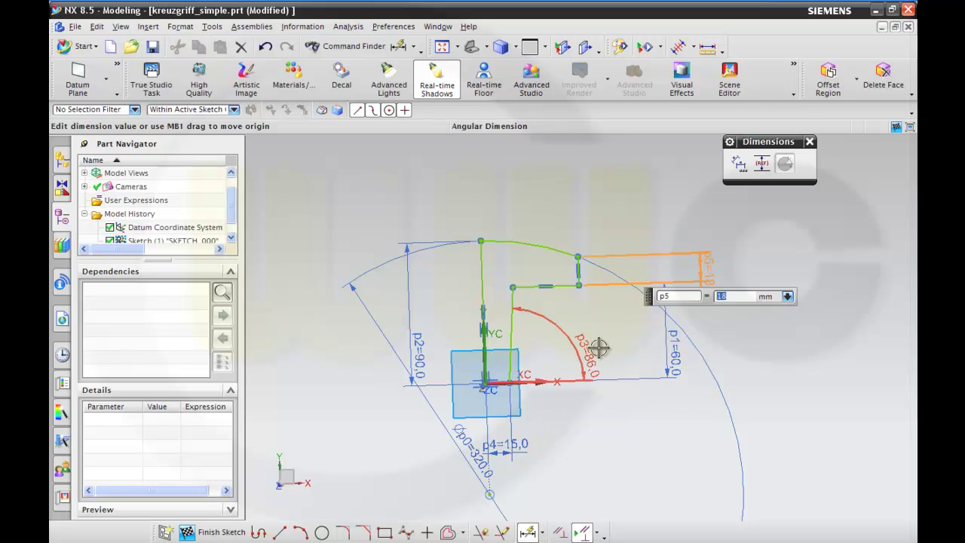
pyautogui.press('Escape')
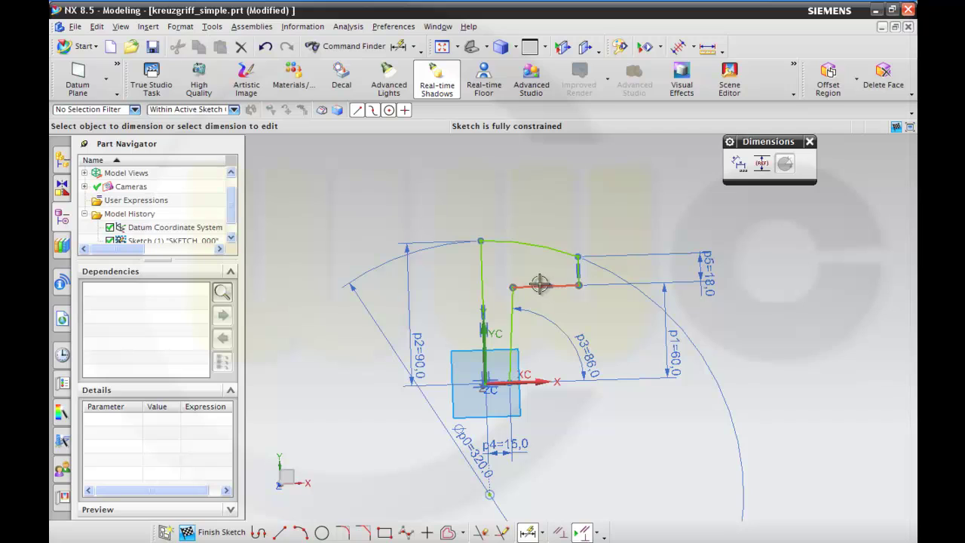
# Cancel the dimension in progress and leave Rapid Dimension.
pyautogui.click(482, 269)
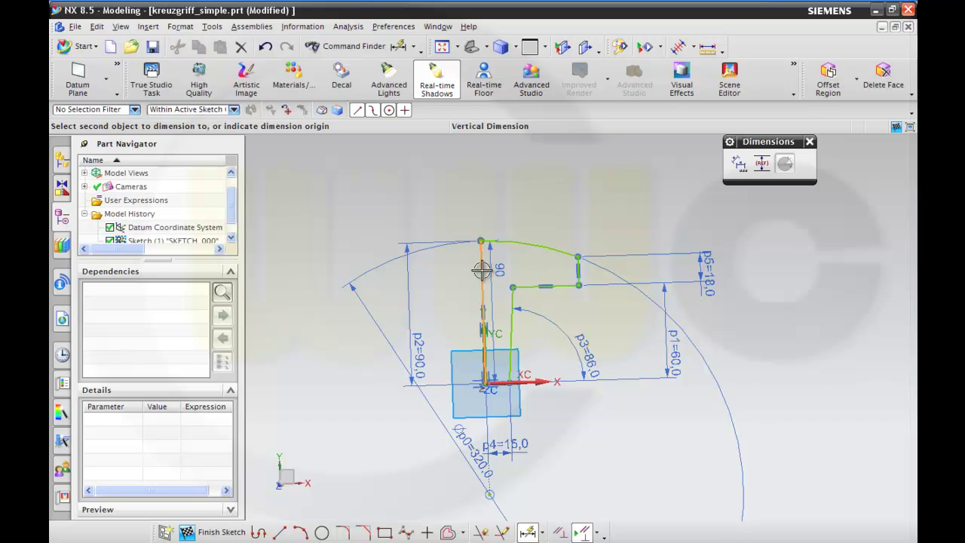
pyautogui.rightClick(482, 269)
pyautogui.press('Escape')
pyautogui.click(482, 267)
pyautogui.press('Escape')
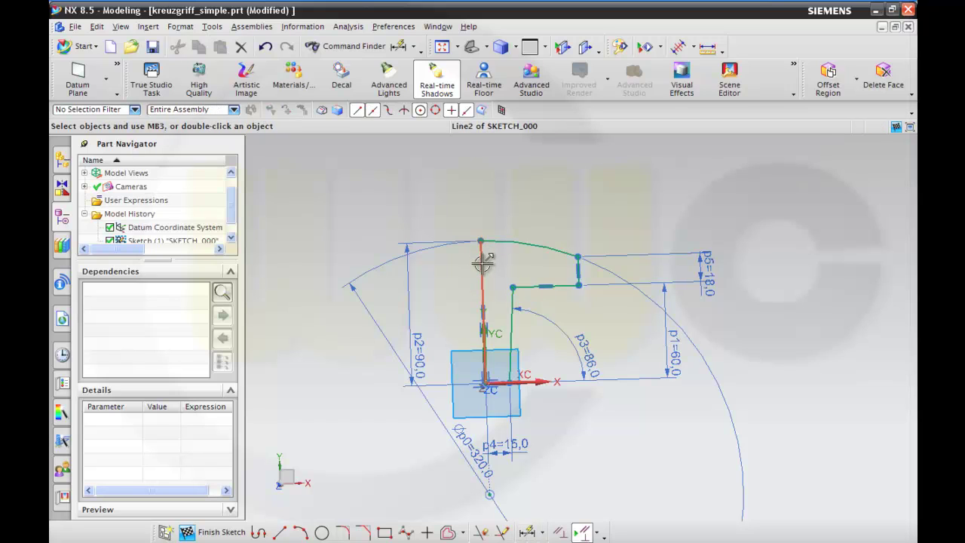
# Convert the YC-axis vertical line to a reference line and finish the sketch.
pyautogui.click(482, 263)
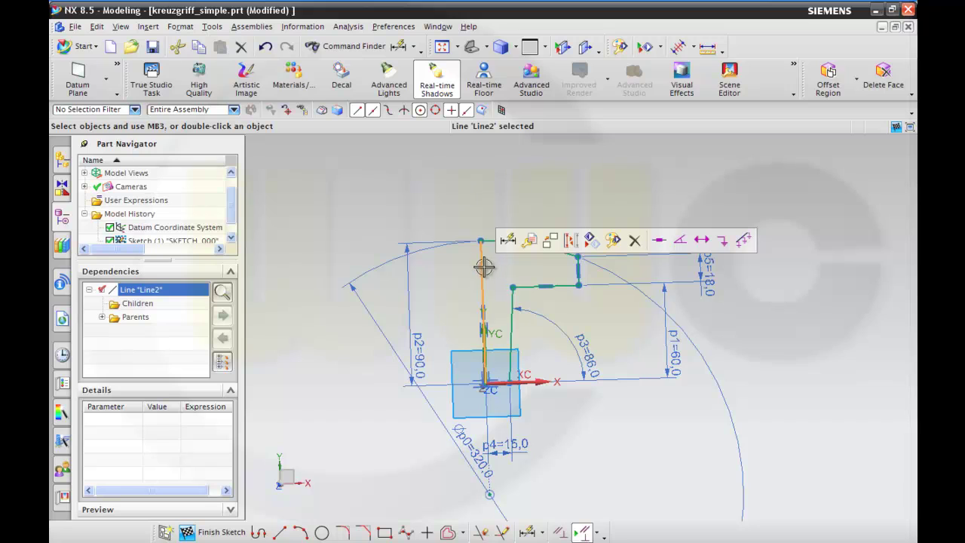
pyautogui.rightClick(479, 265)
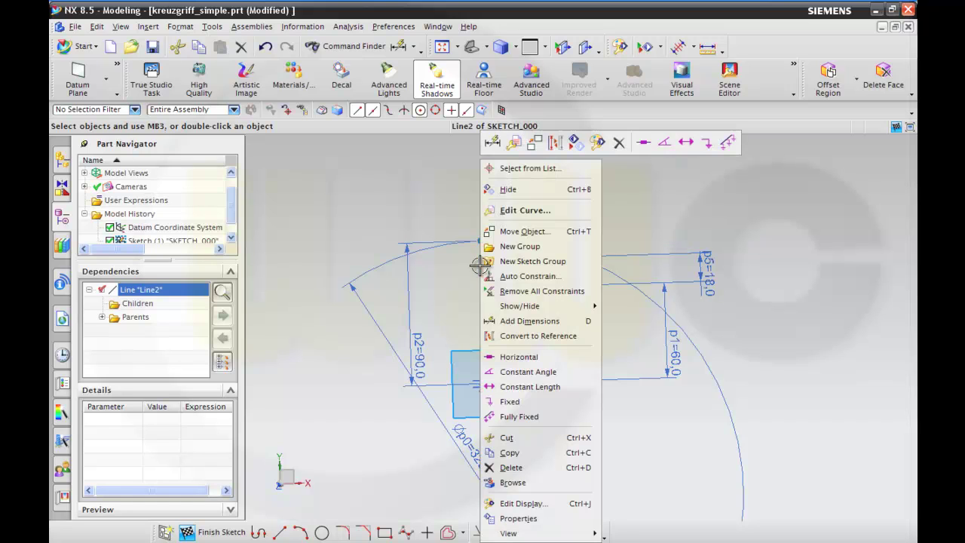
pyautogui.click(525, 337)
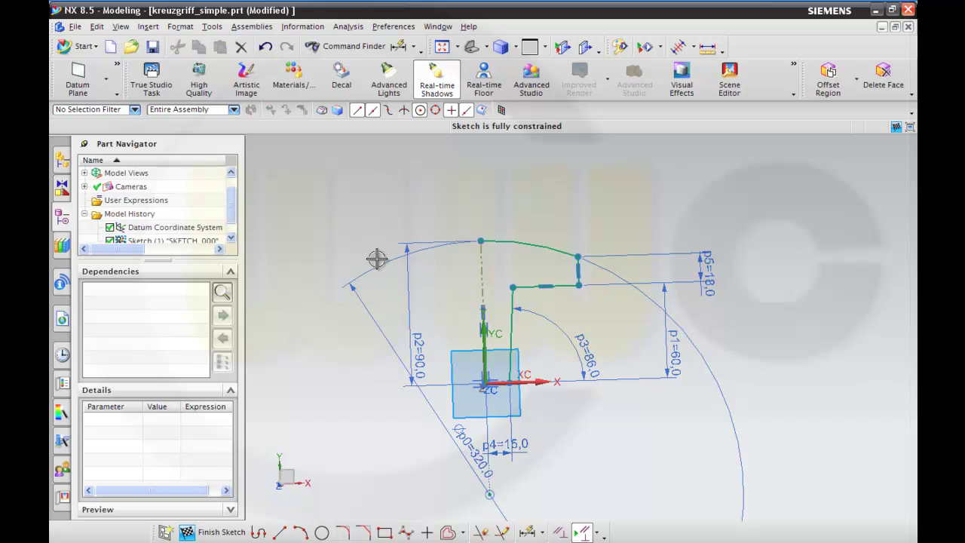
pyautogui.click(240, 533)
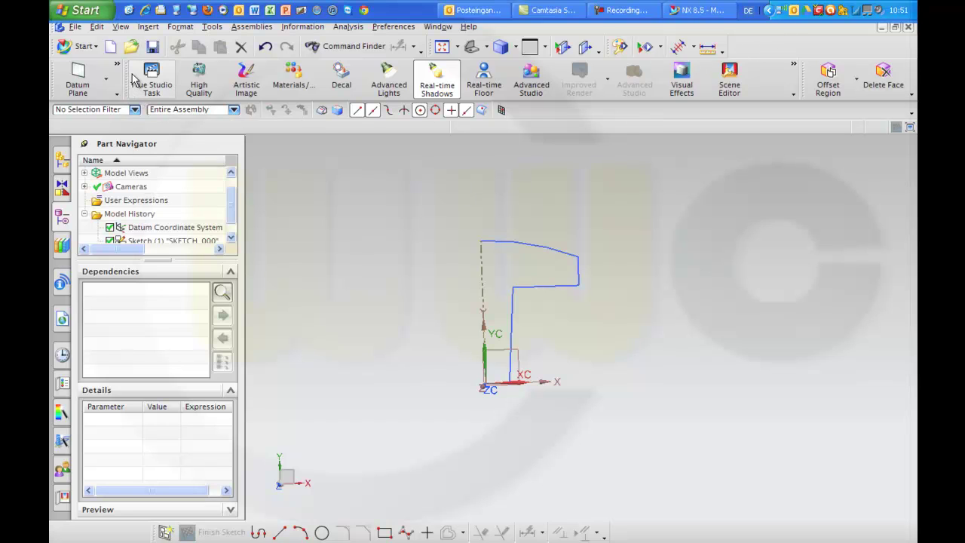
# Close the floating rendering tools and select the five profile curves for a Revolve.
pyautogui.moveTo(133, 78); pyautogui.dragTo(205, 184)
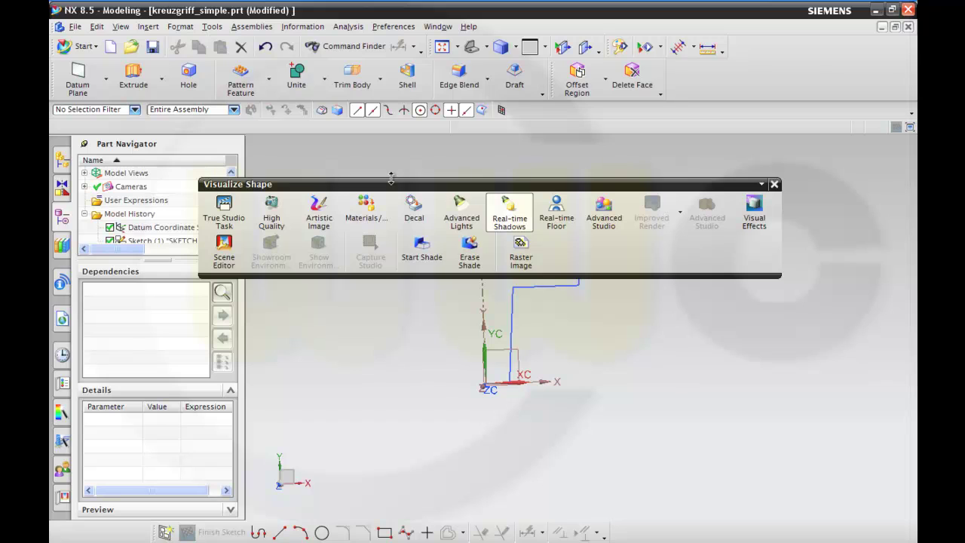
pyautogui.click(774, 184)
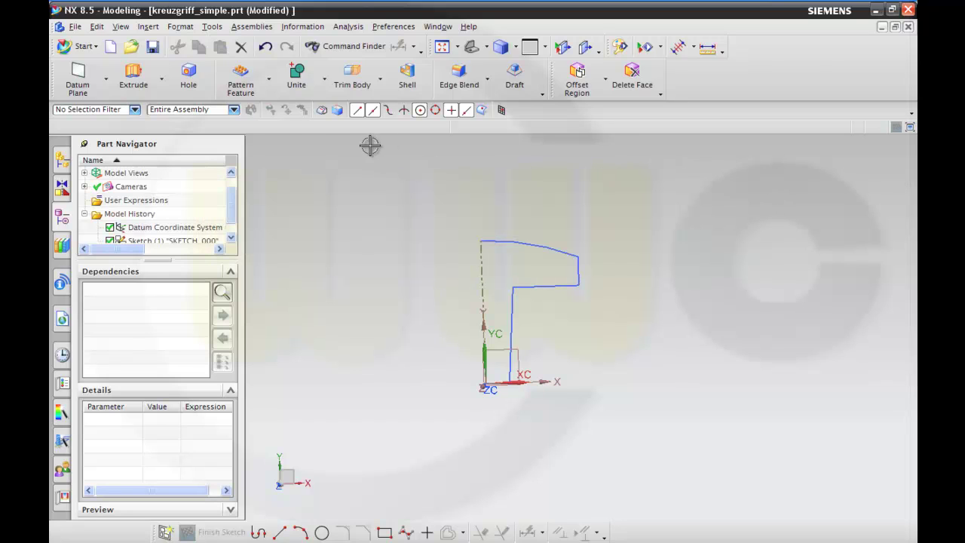
pyautogui.click(160, 79)
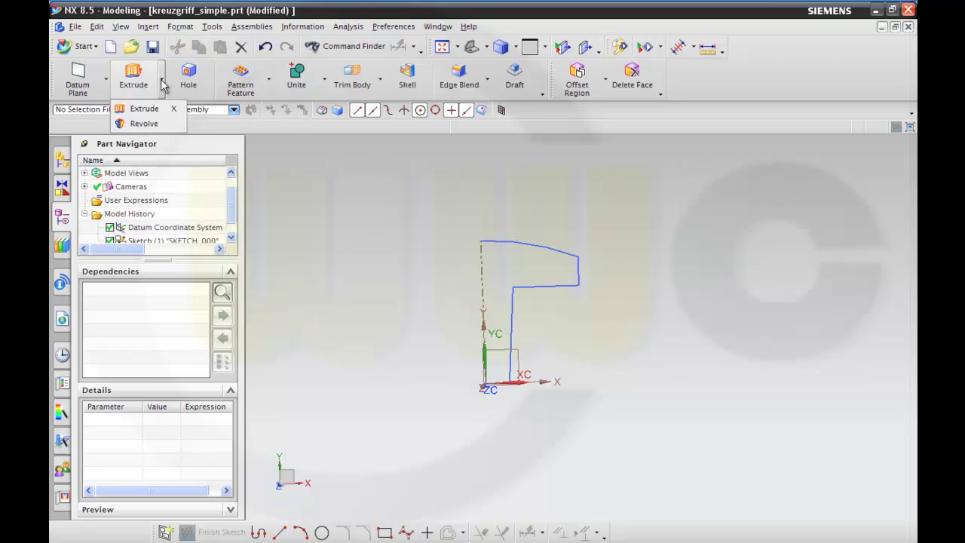
pyautogui.click(143, 123)
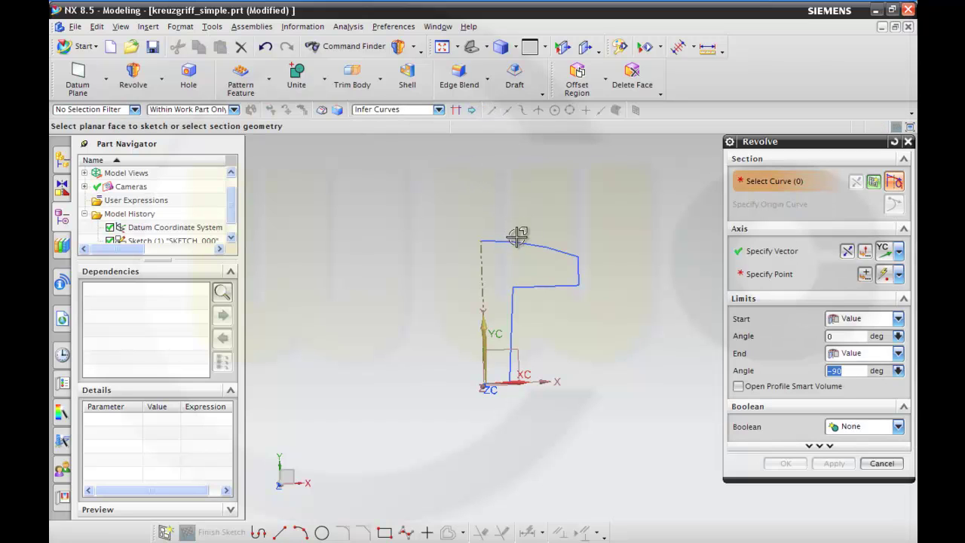
pyautogui.click(517, 243)
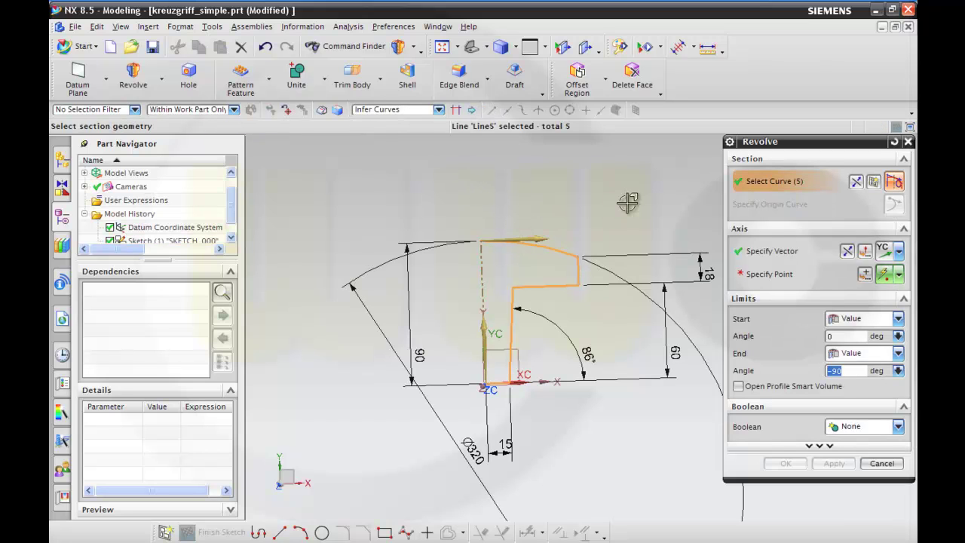
# Revolve the profile about YC through the origin by -90° into a solid.
pyautogui.click(777, 273)
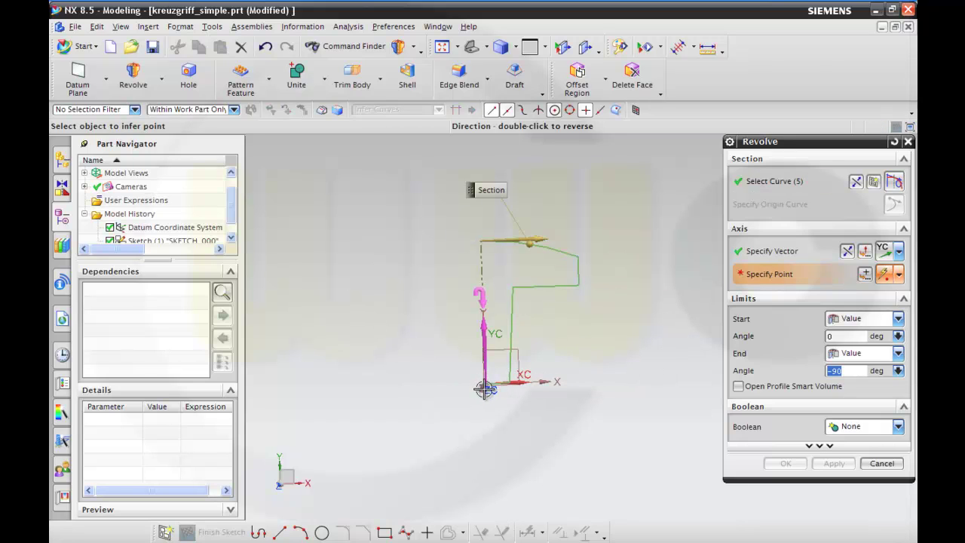
pyautogui.click(863, 275)
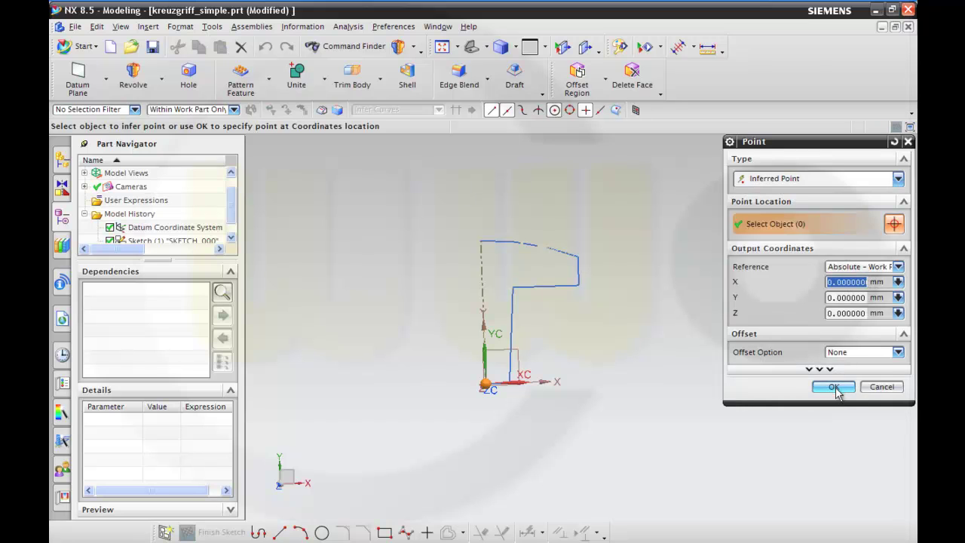
pyautogui.click(833, 387)
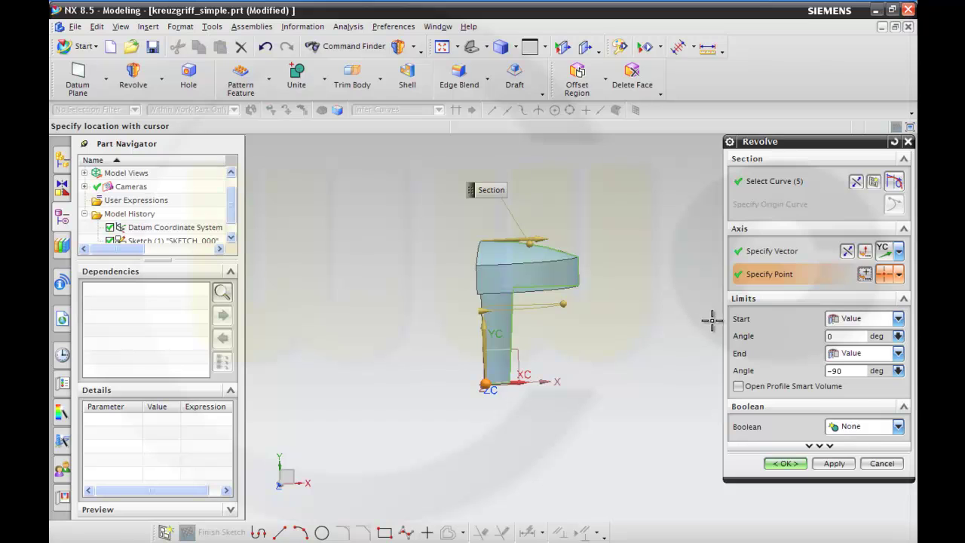
pyautogui.moveTo(644, 300)
pyautogui.mouseDown(button='middle')
pyautogui.moveTo(601, 308)
pyautogui.moveTo(653, 323)
pyautogui.mouseUp(button='middle')
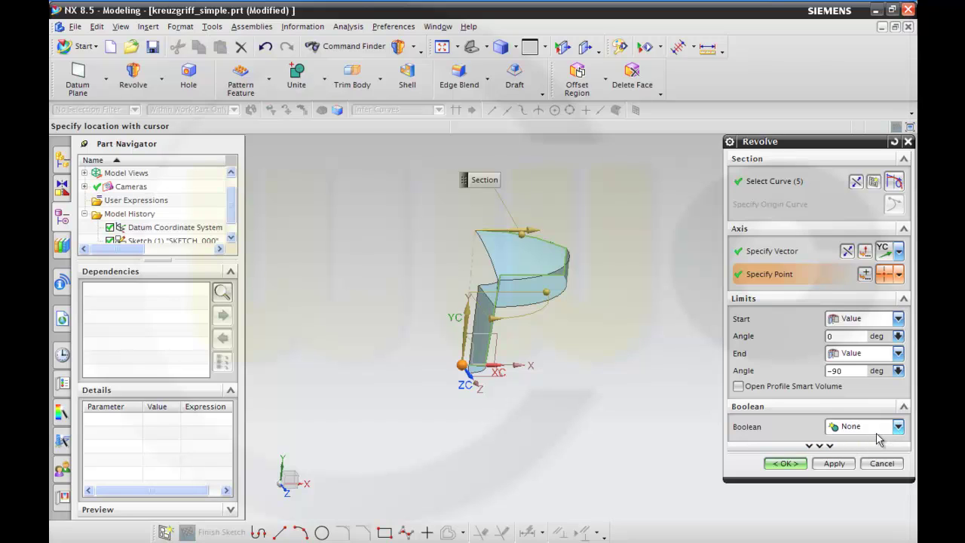
pyautogui.click(797, 467)
pyautogui.moveTo(741, 416)
pyautogui.mouseDown(button='middle')
pyautogui.moveTo(674, 397)
pyautogui.moveTo(667, 377)
pyautogui.mouseUp(button='middle')
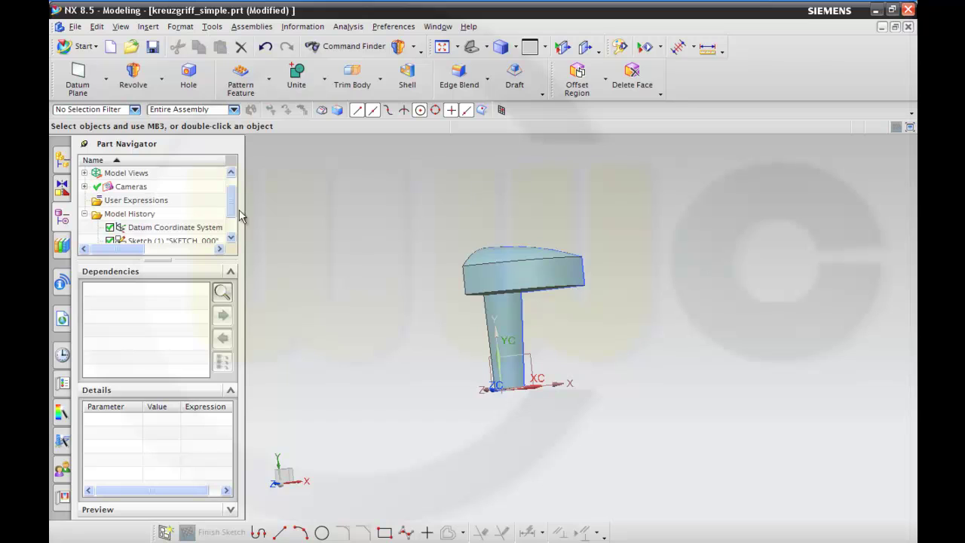
# Hide Sketch (1) from the Part Navigator so only the quarter solid shows.
pyautogui.moveTo(237, 211); pyautogui.dragTo(239, 231)
pyautogui.click(174, 214)
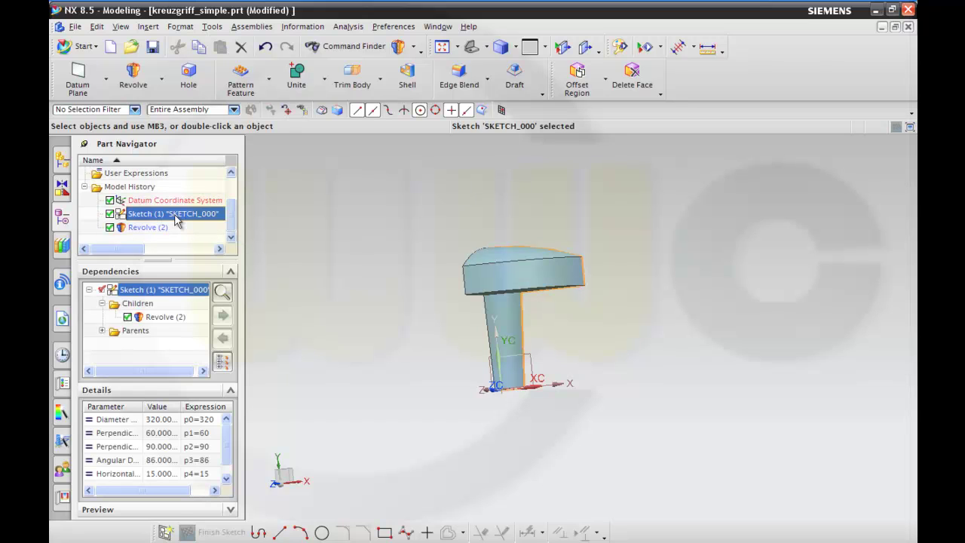
pyautogui.rightClick(175, 214)
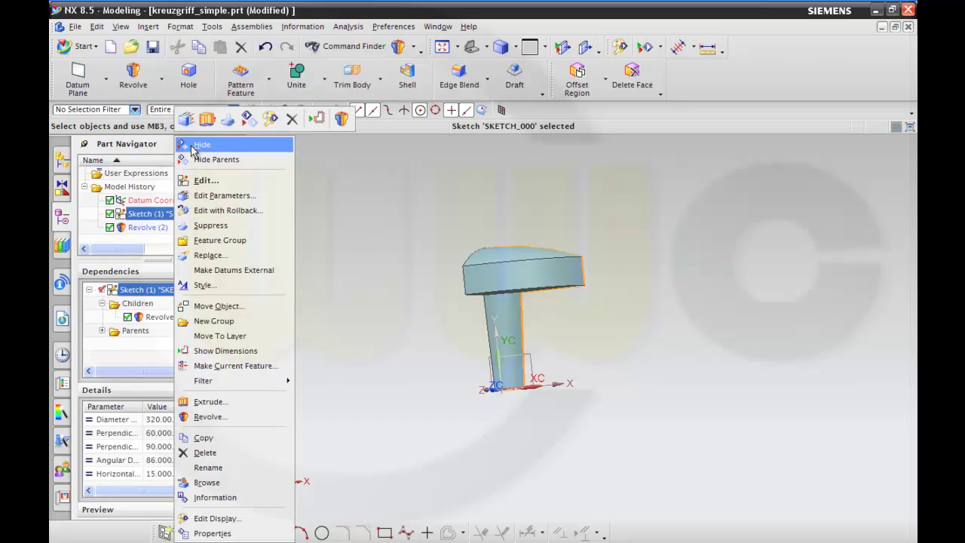
pyautogui.press('Return')
pyautogui.moveTo(433, 163); pyautogui.dragTo(433, 201, button='middle')
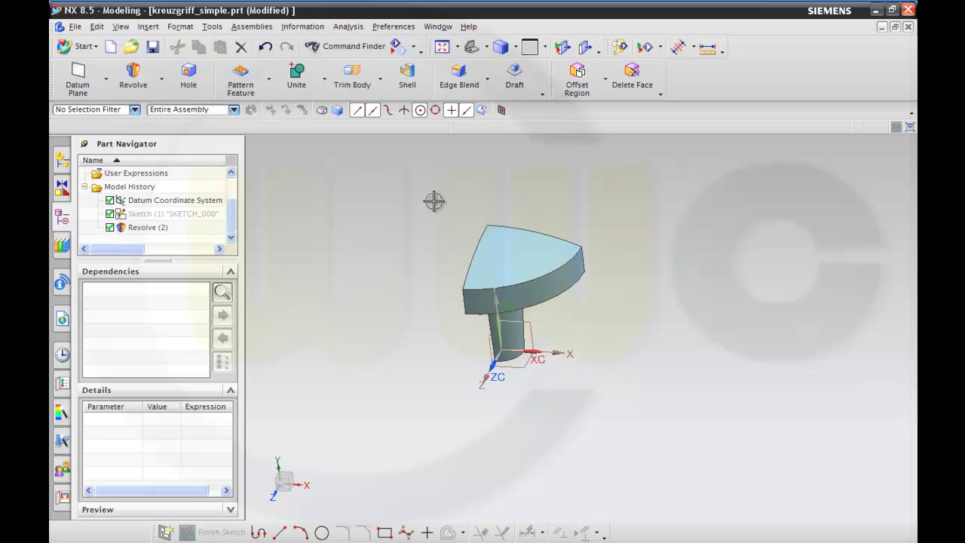
# On the XZ plane, sketch a vertical line joined to a horizontal line ending beyond the arc edge.
pyautogui.click(164, 532)
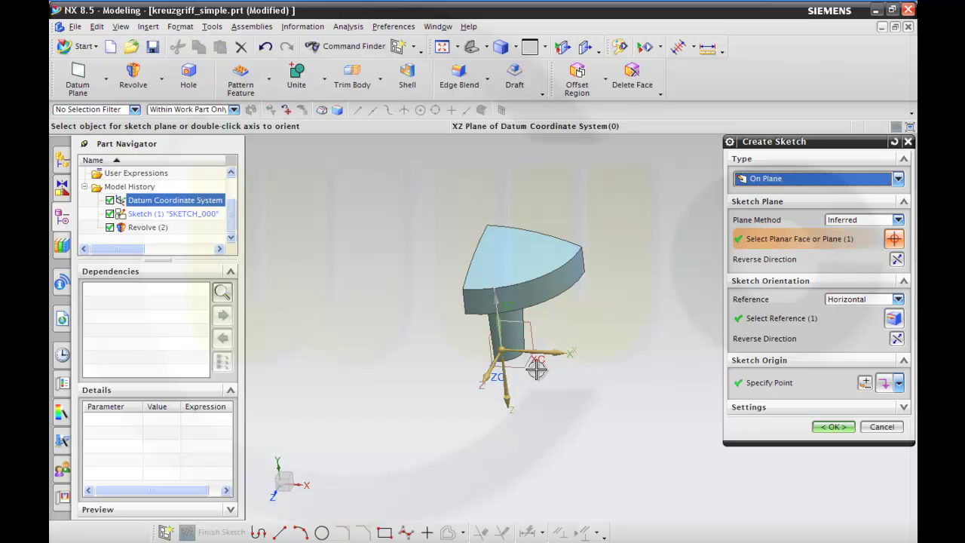
pyautogui.click(829, 427)
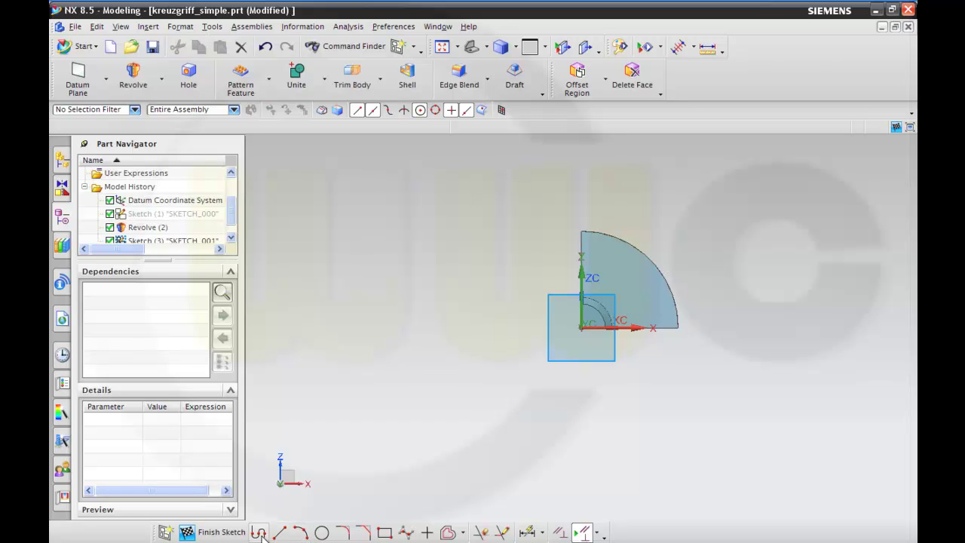
pyautogui.click(258, 532)
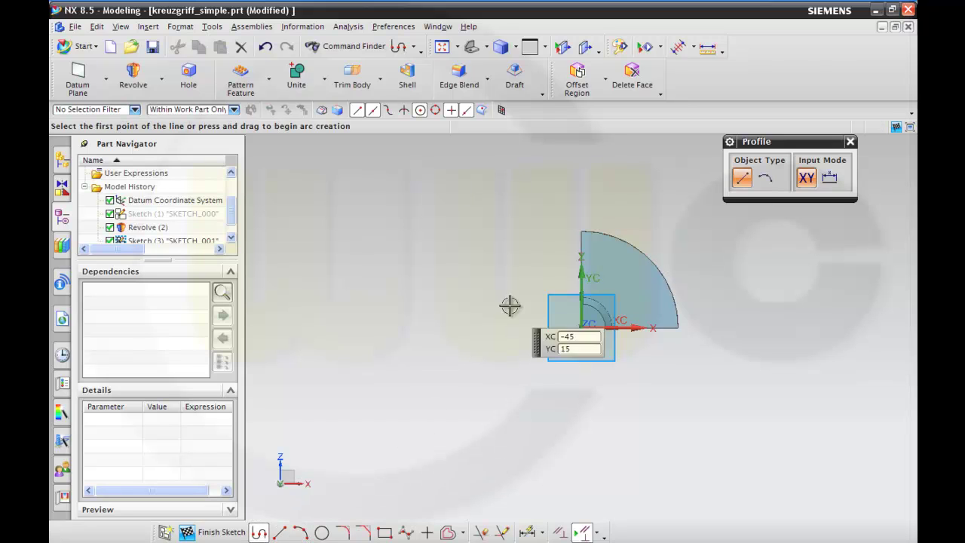
pyautogui.click(604, 182)
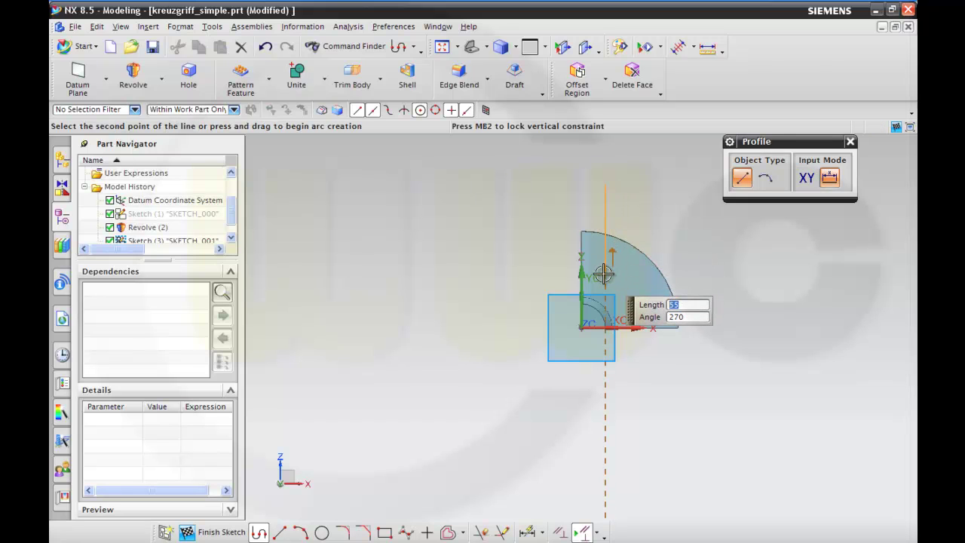
pyautogui.click(604, 273)
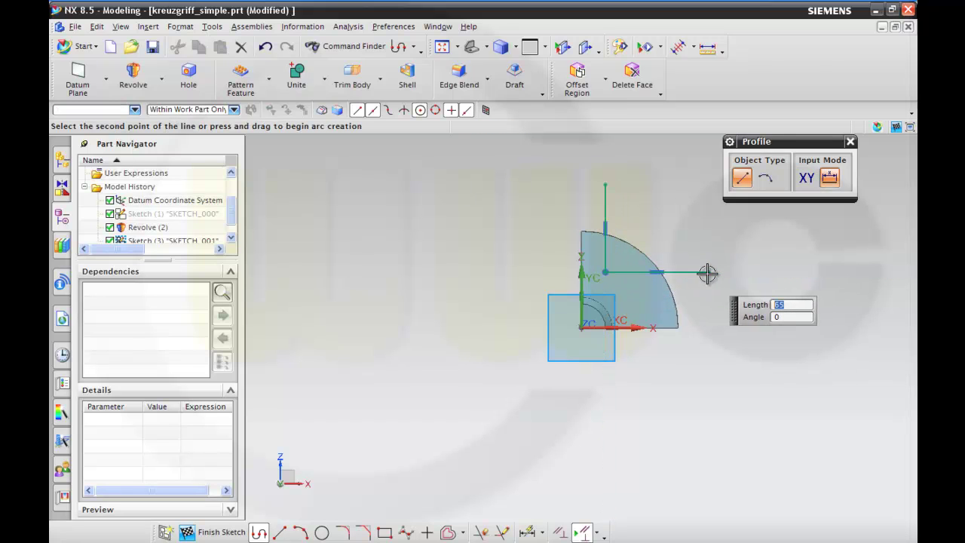
pyautogui.click(706, 281)
pyautogui.press('Escape')
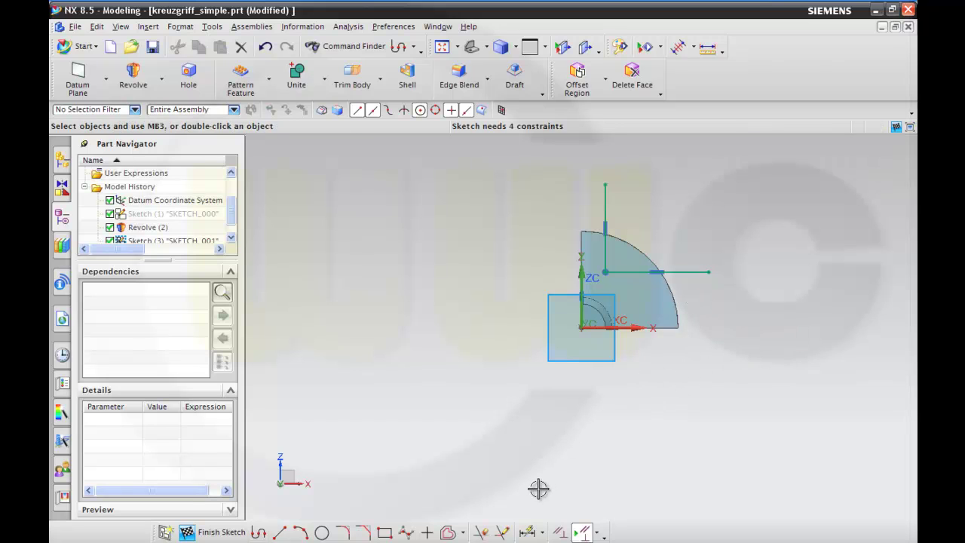
# Dimension the horizontal sketch line 10 mm from the sketch origin.
pyautogui.click(526, 532)
pyautogui.click(637, 330)
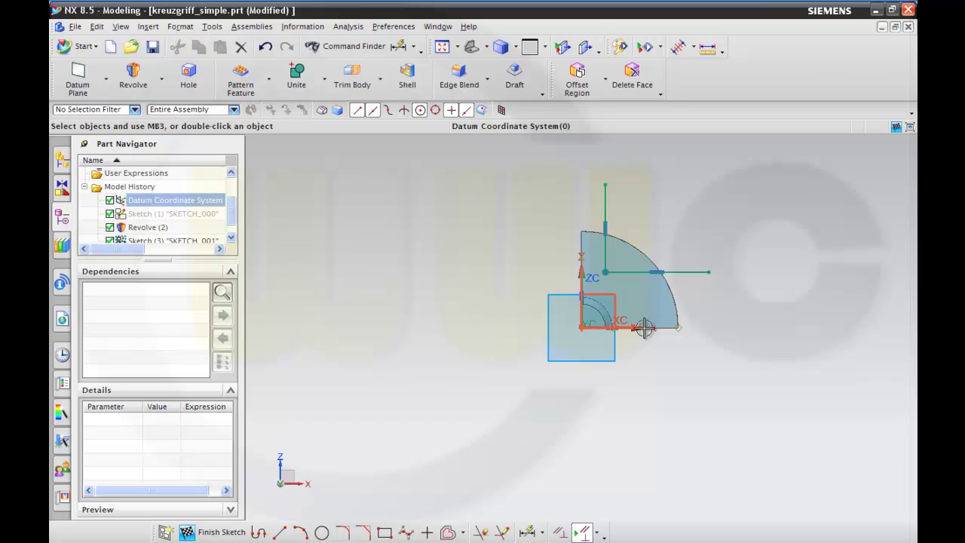
pyautogui.press('Escape')
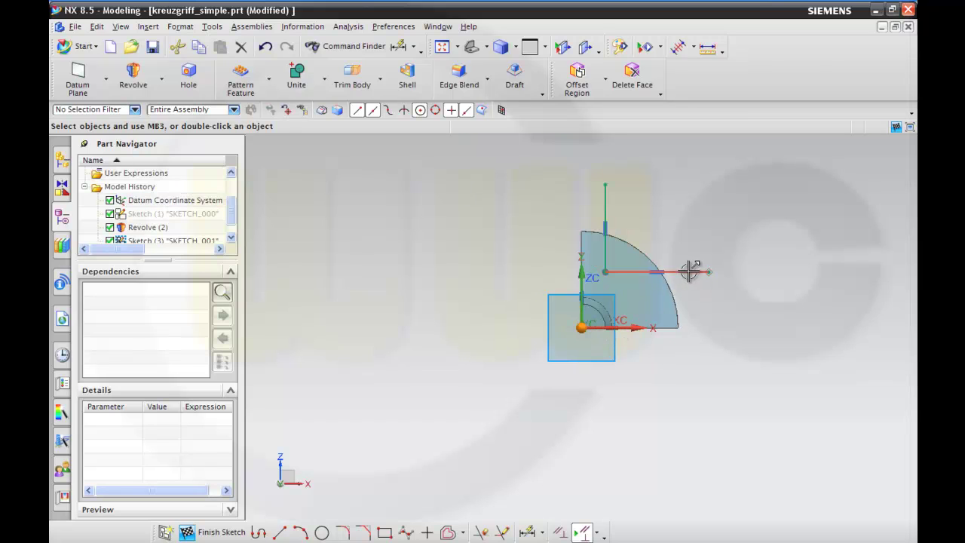
pyautogui.click(688, 272)
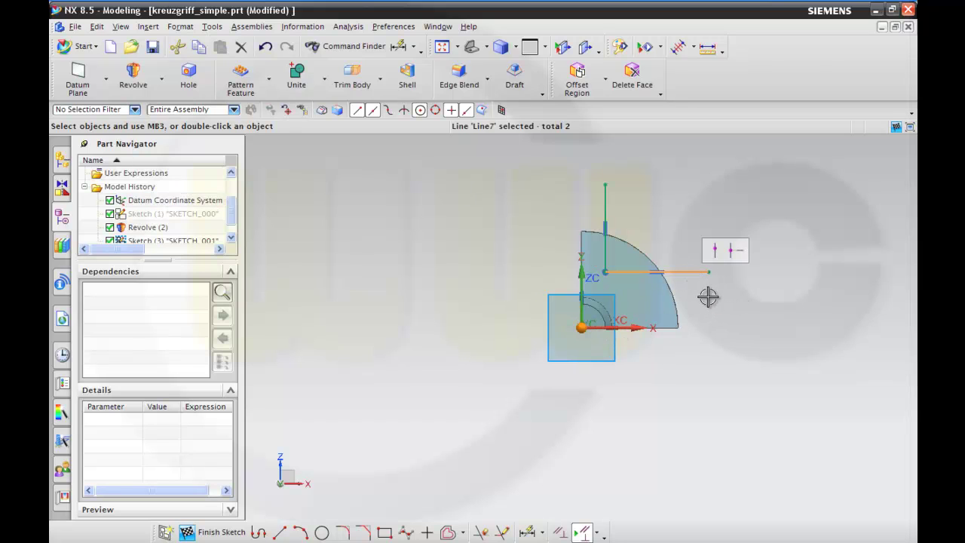
pyautogui.press('Escape')
pyautogui.click(527, 533)
pyautogui.click(581, 327)
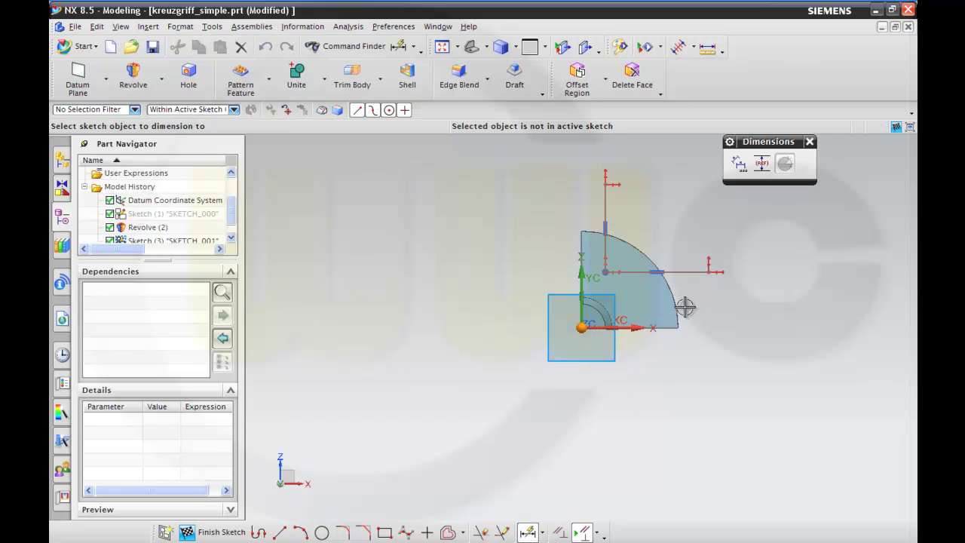
pyautogui.click(688, 270)
pyautogui.click(773, 296)
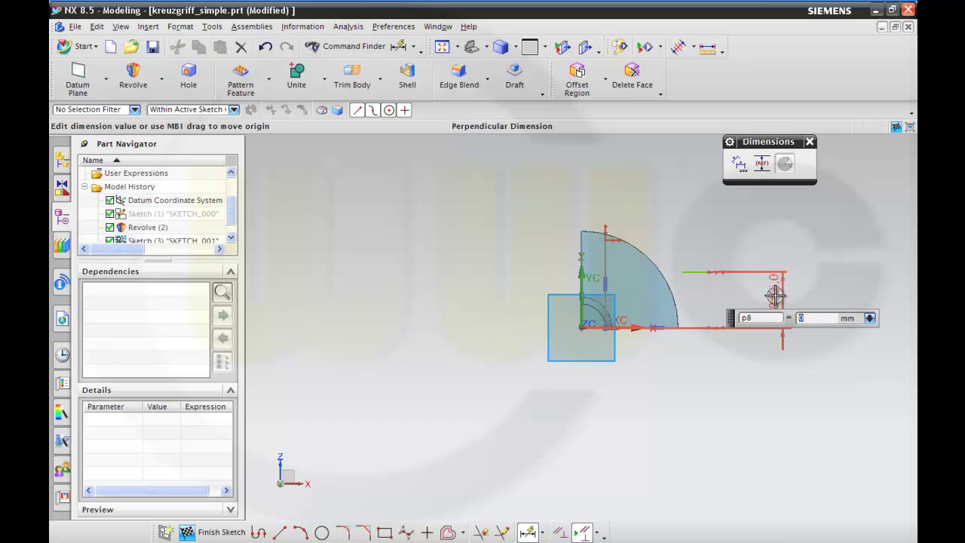
pyautogui.write('0')
pyautogui.press('Return')
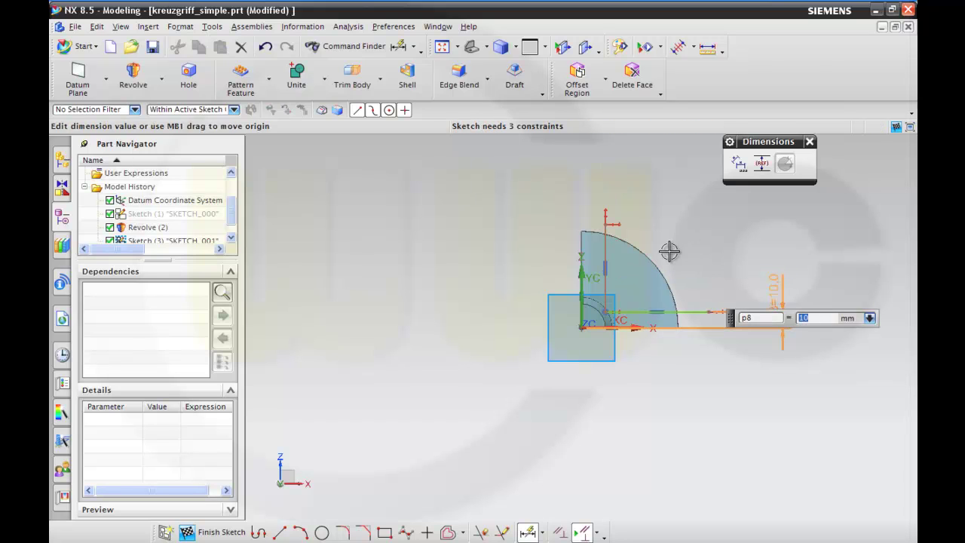
# Dimension the vertical line offset 10 mm, horizontal length 70 mm and vertical height 55 mm.
pyautogui.click(579, 263)
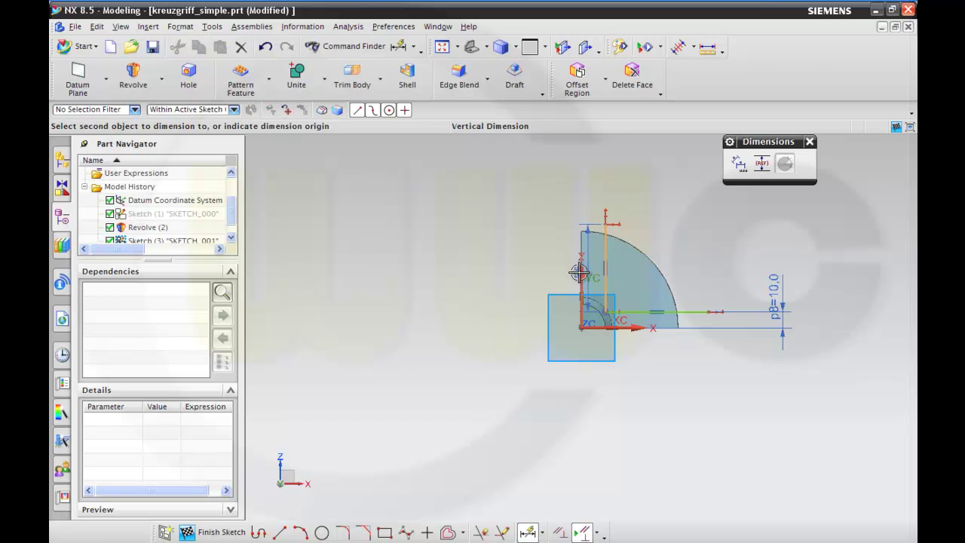
pyautogui.click(580, 177)
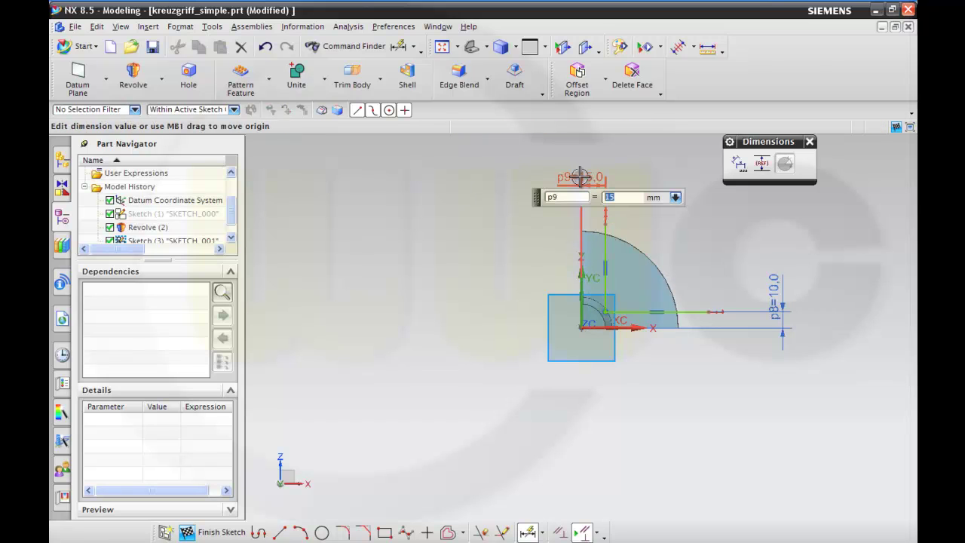
pyautogui.write('10')
pyautogui.press('Return')
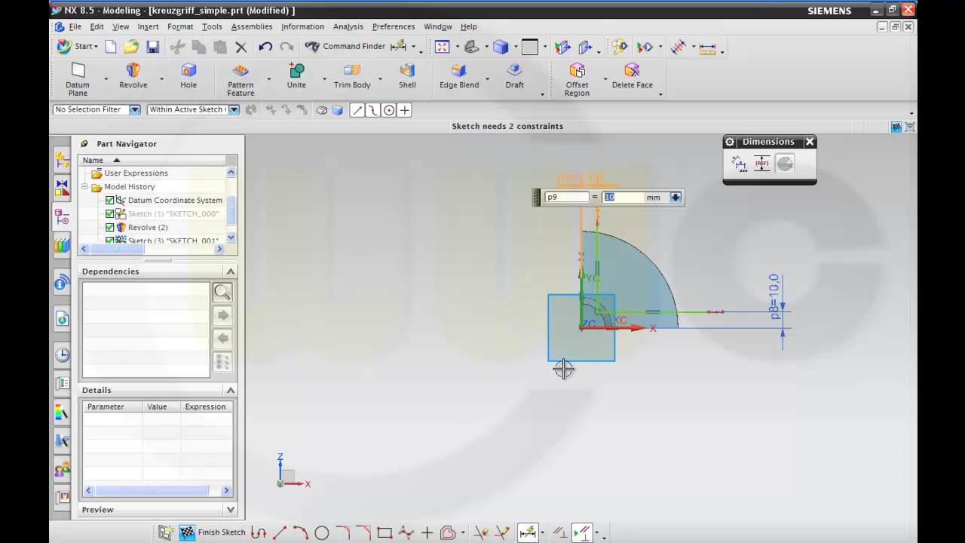
pyautogui.click(674, 312)
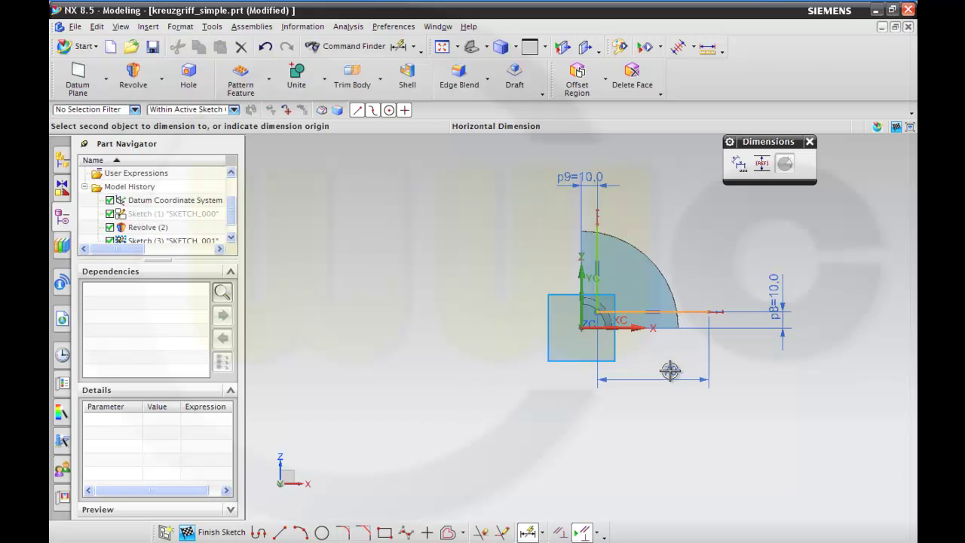
pyautogui.click(669, 370)
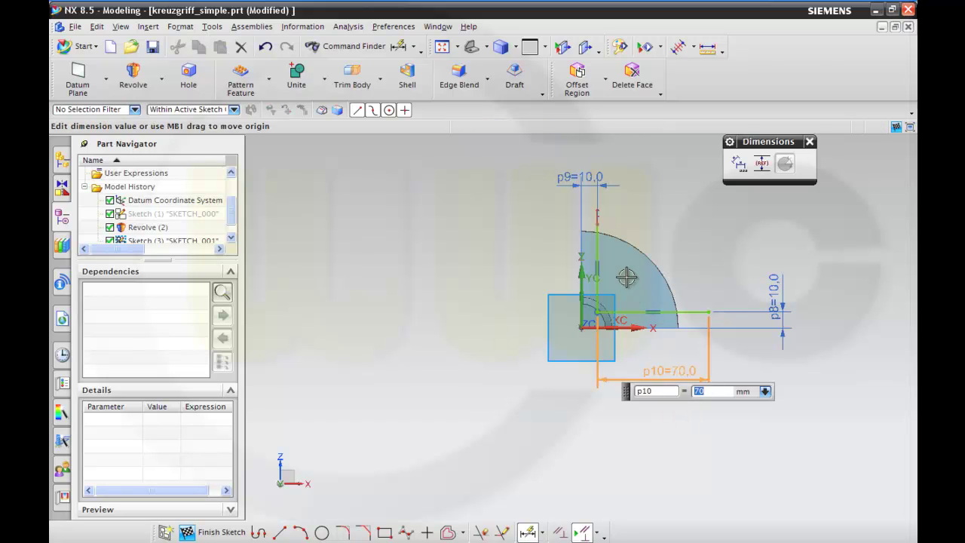
pyautogui.click(597, 246)
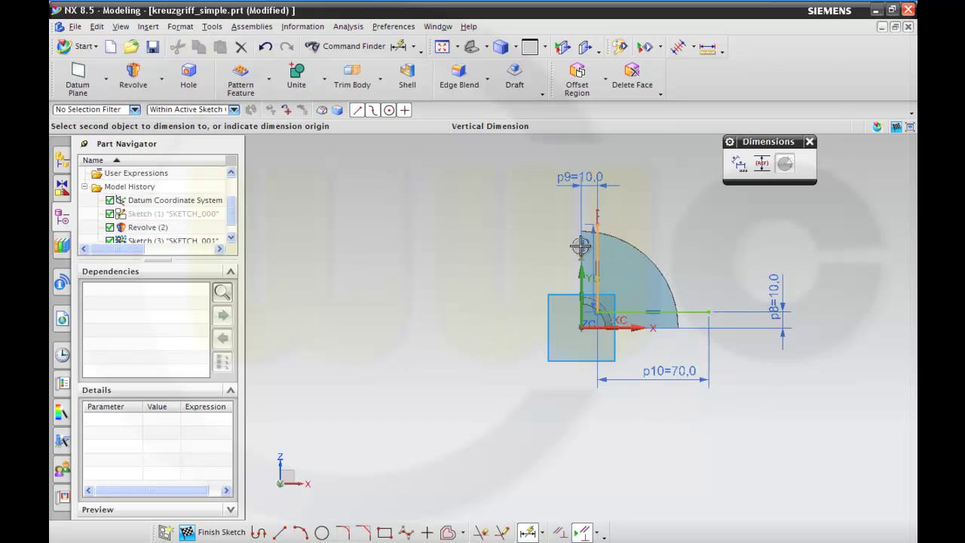
pyautogui.click(498, 260)
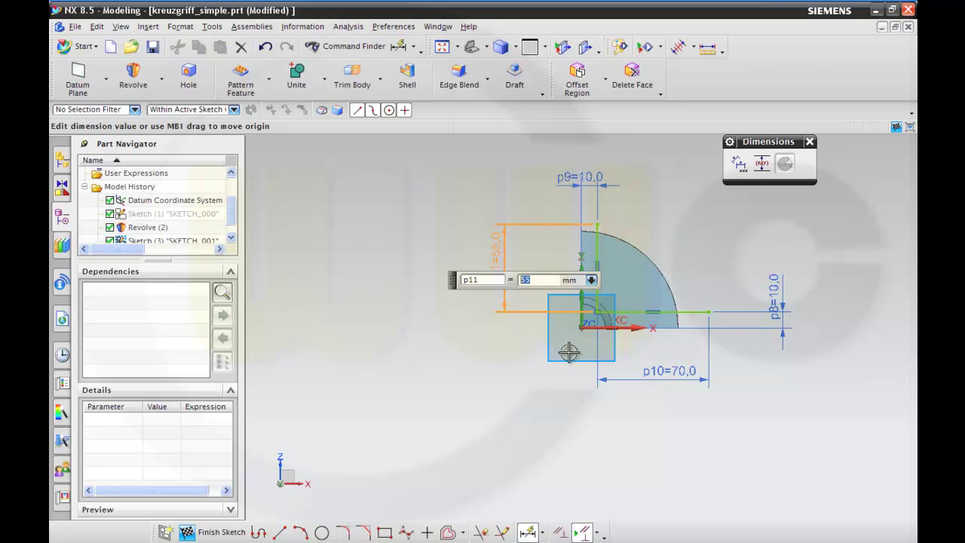
pyautogui.press('Return')
pyautogui.middleClick(539, 355)
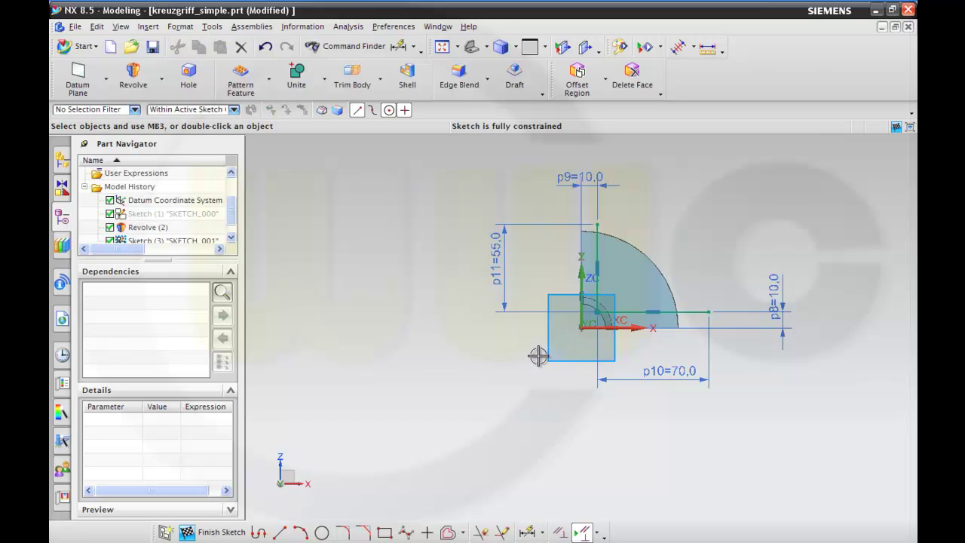
# Extrude the two sketch lines 100 mm as a sheet body rather than a solid.
pyautogui.click(237, 524)
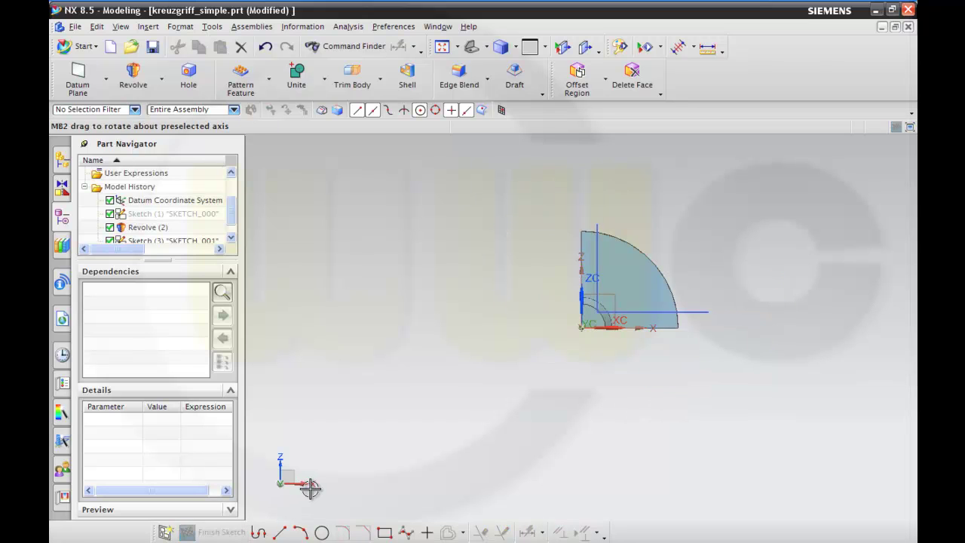
pyautogui.moveTo(396, 457)
pyautogui.mouseDown(button='middle')
pyautogui.moveTo(370, 416)
pyautogui.moveTo(380, 415)
pyautogui.moveTo(386, 480)
pyautogui.moveTo(389, 416)
pyautogui.mouseUp(button='middle')
pyautogui.moveTo(420, 308)
pyautogui.mouseDown(button='middle')
pyautogui.moveTo(420, 394)
pyautogui.moveTo(403, 370)
pyautogui.mouseUp(button='middle')
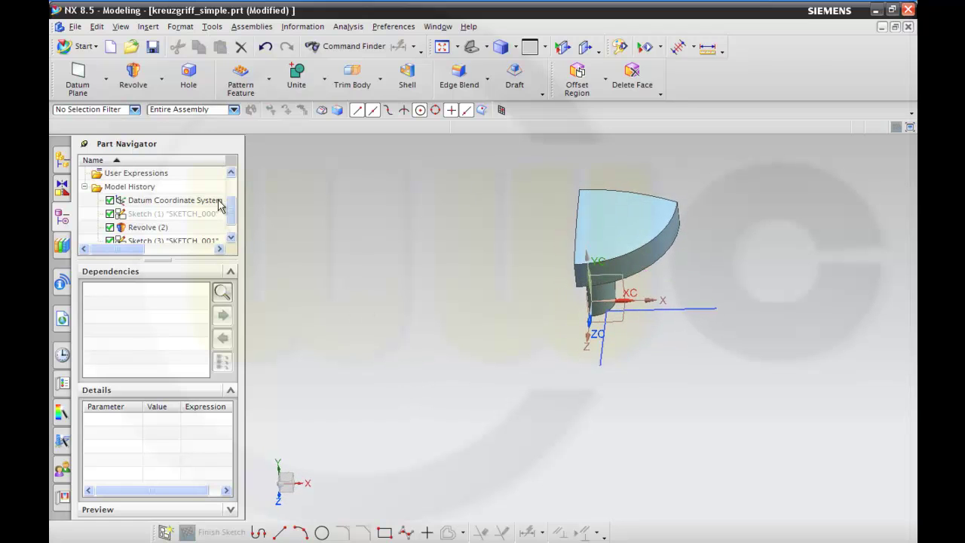
pyautogui.click(161, 79)
pyautogui.click(139, 108)
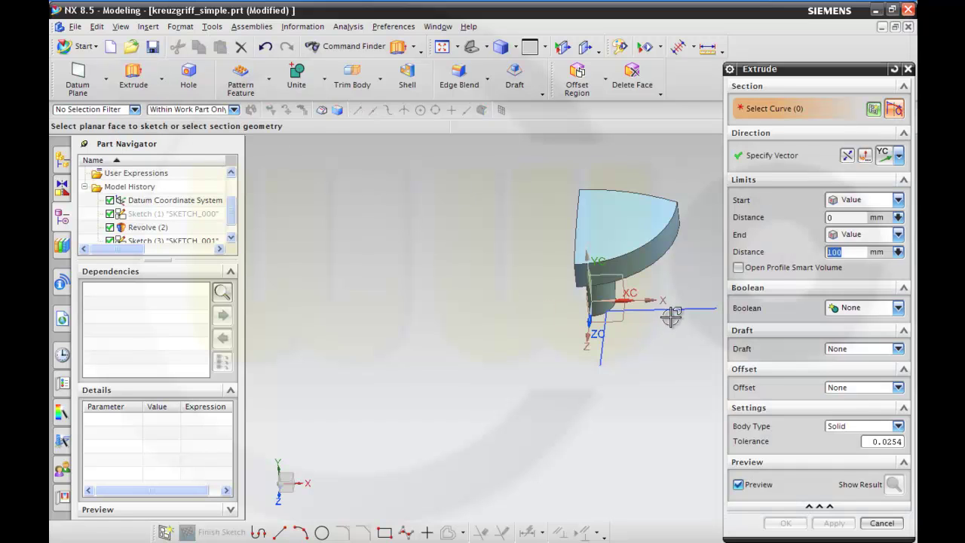
pyautogui.click(673, 309)
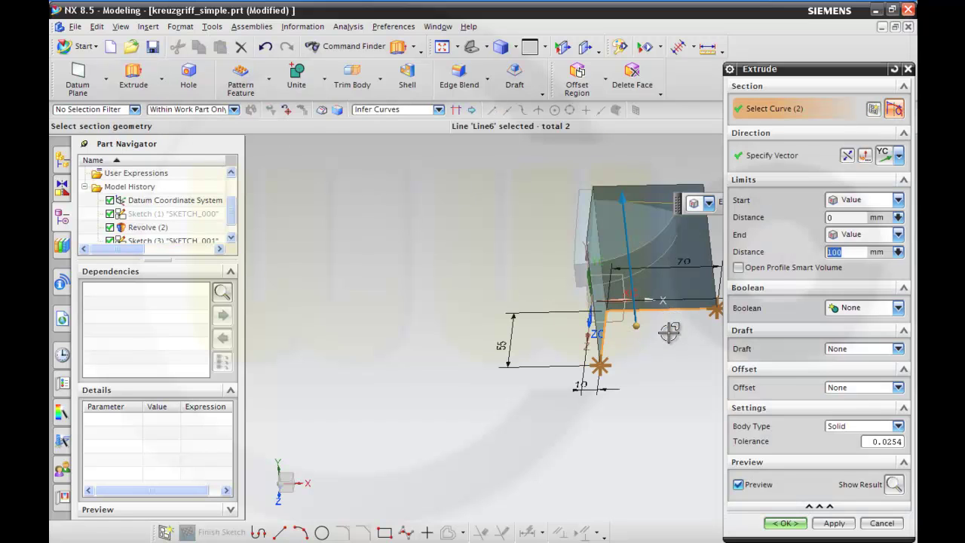
pyautogui.moveTo(648, 343); pyautogui.dragTo(653, 368, button='middle')
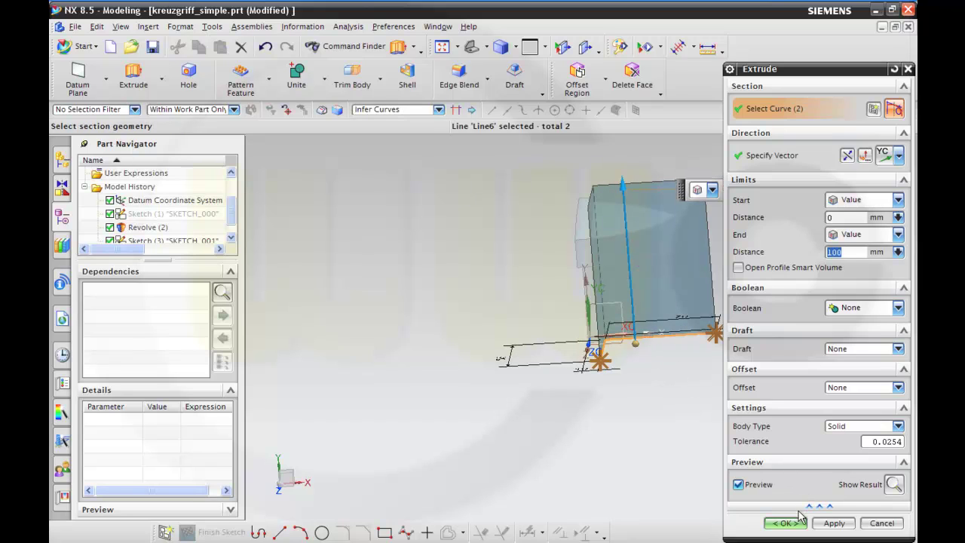
pyautogui.click(897, 426)
pyautogui.click(857, 449)
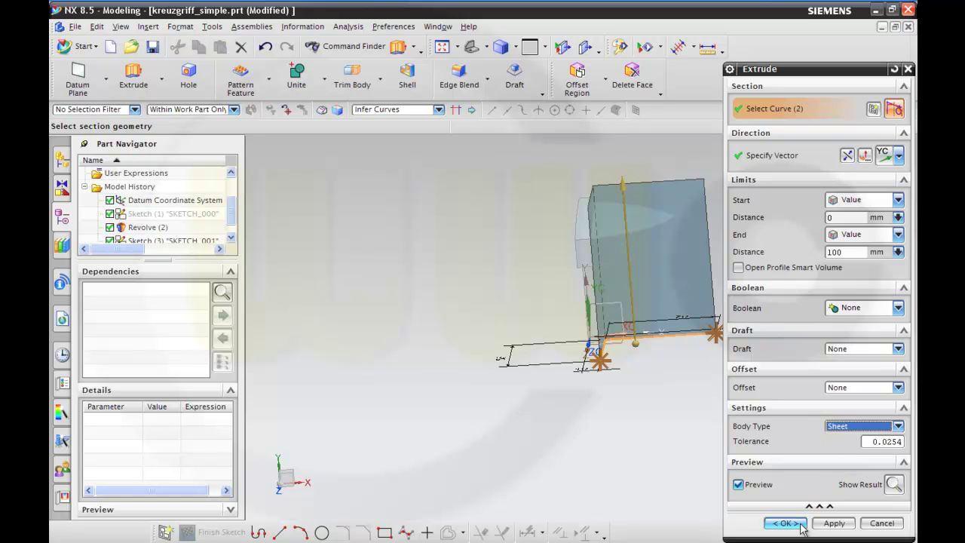
pyautogui.click(799, 523)
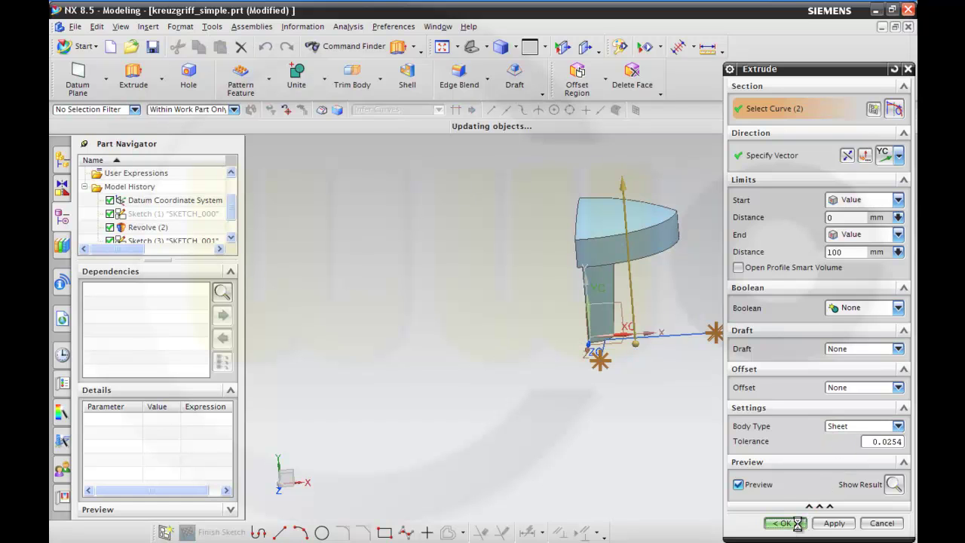
pyautogui.moveTo(700, 445); pyautogui.dragTo(681, 429, button='middle')
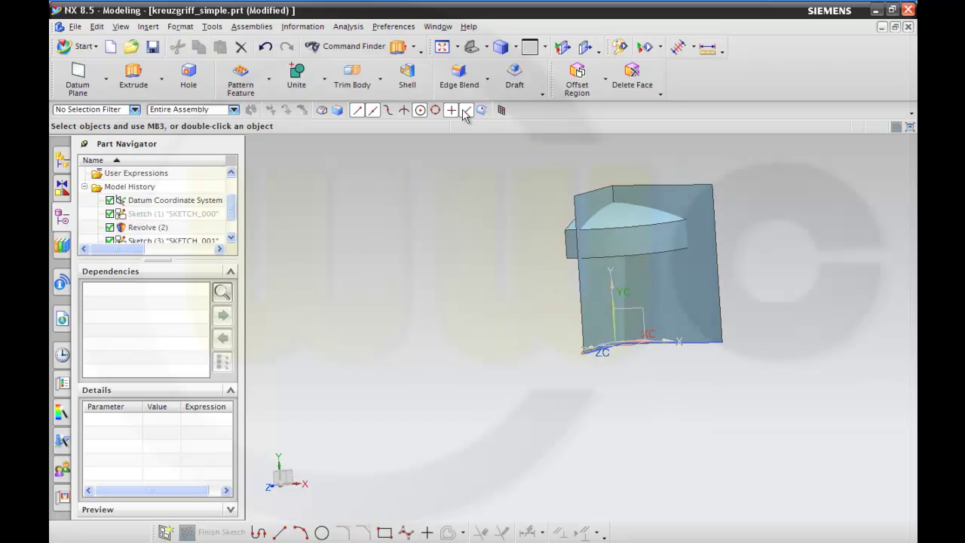
# Round the extruded sheet's corner edge with a 20 mm edge blend.
pyautogui.click(459, 79)
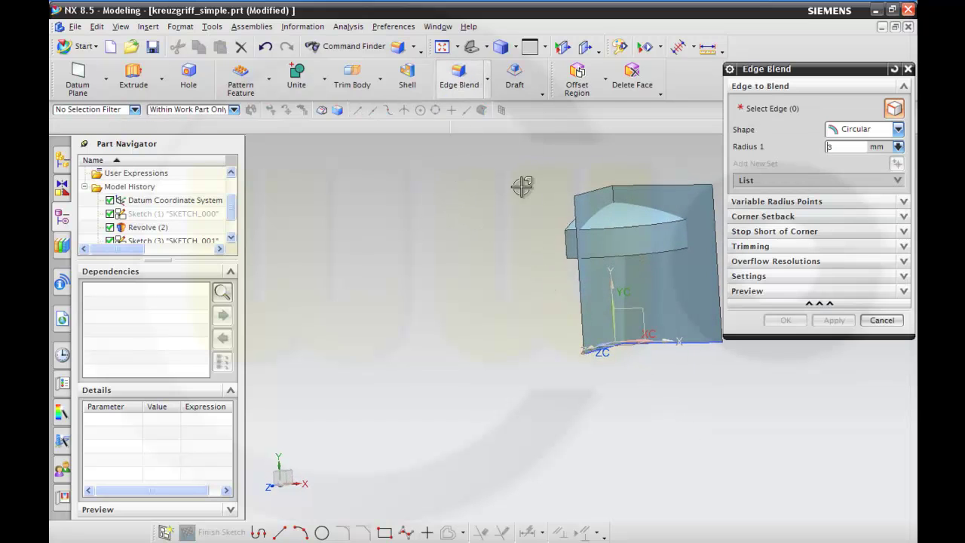
pyautogui.write('0')
pyautogui.click(613, 193)
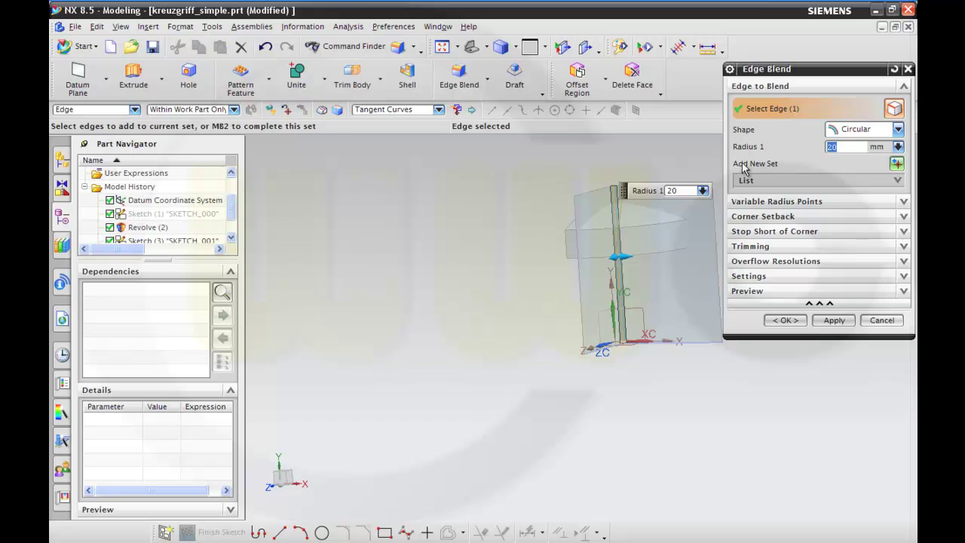
pyautogui.click(784, 320)
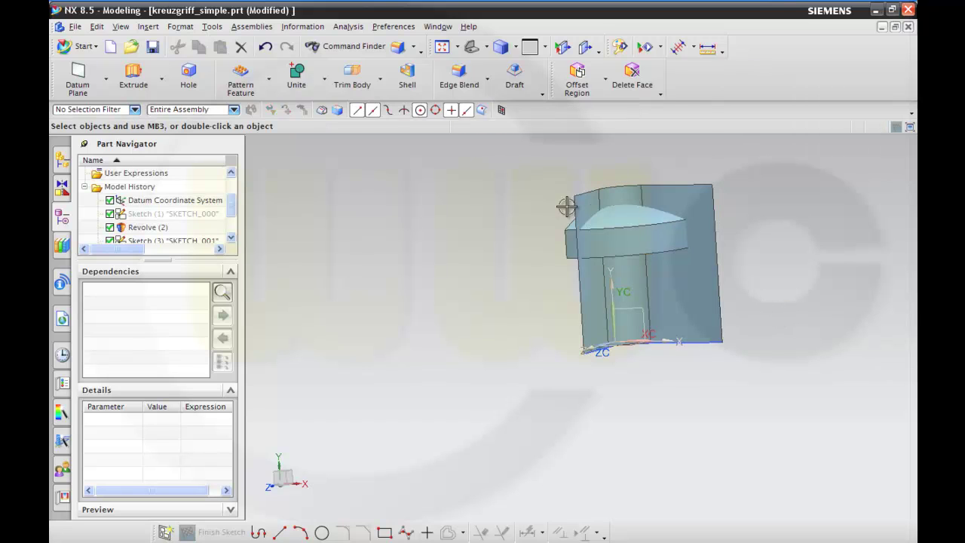
pyautogui.moveTo(560, 205); pyautogui.dragTo(577, 230, button='middle')
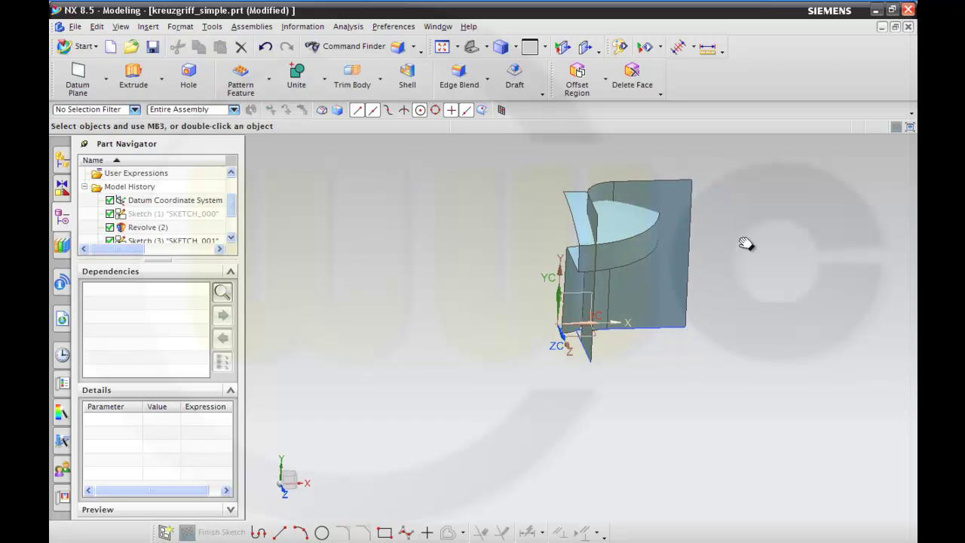
pyautogui.moveTo(742, 243); pyautogui.dragTo(640, 259, button='middle')
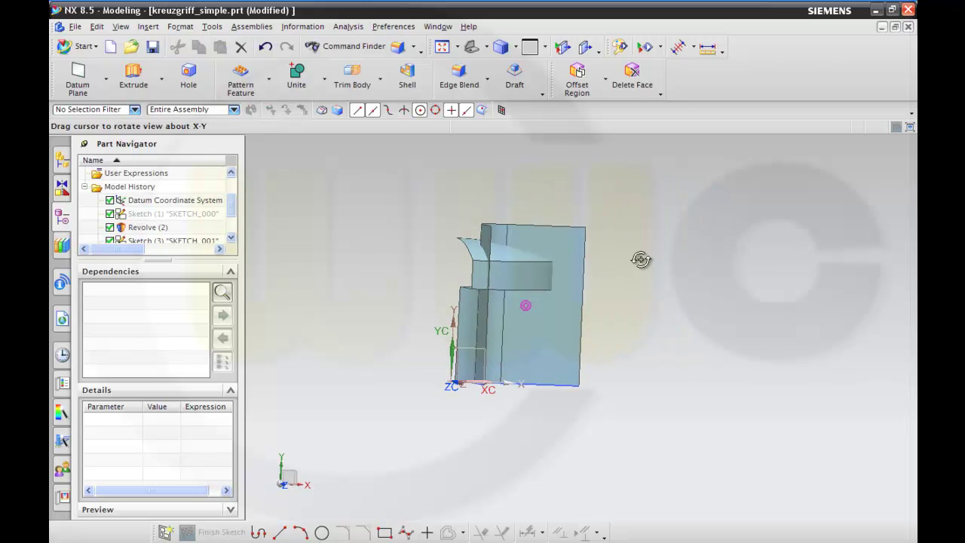
# Open Trimmed Sheet and trial-select target sheets and a tangent-face boundary.
pyautogui.click(150, 29)
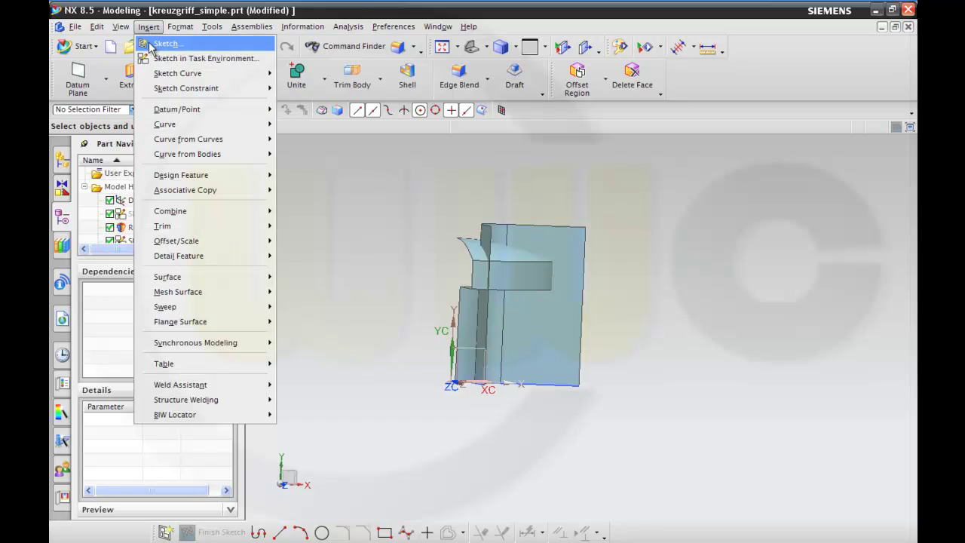
pyautogui.moveTo(163, 226)
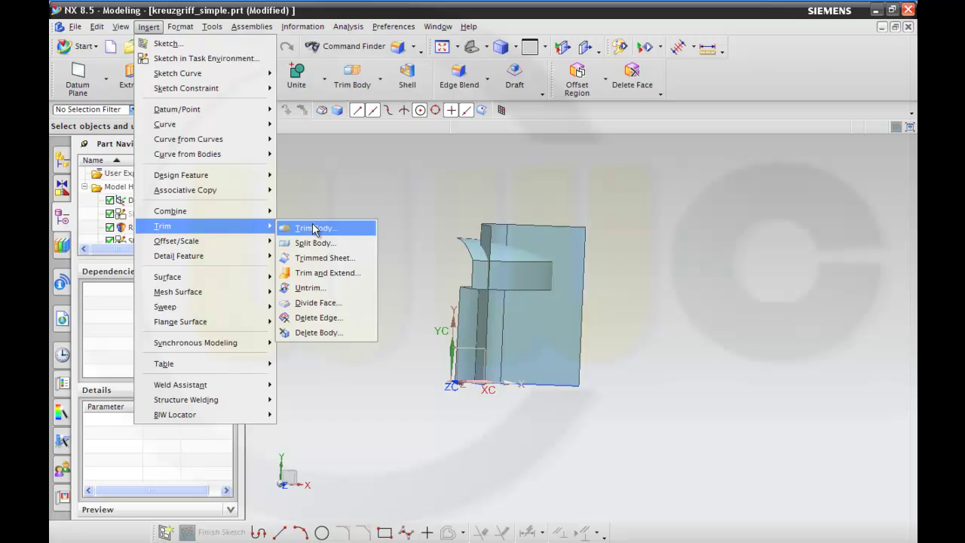
pyautogui.click(316, 257)
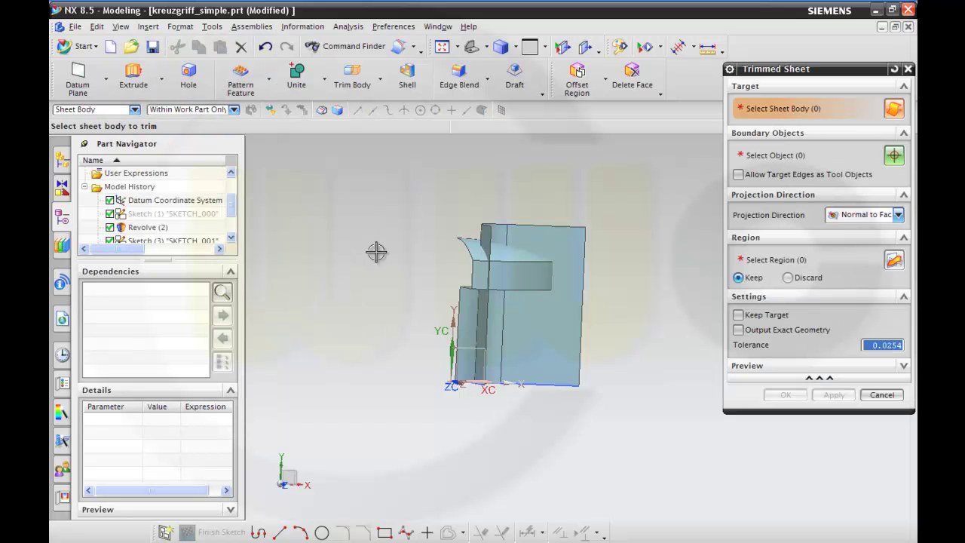
pyautogui.moveTo(384, 273); pyautogui.dragTo(398, 286, button='middle')
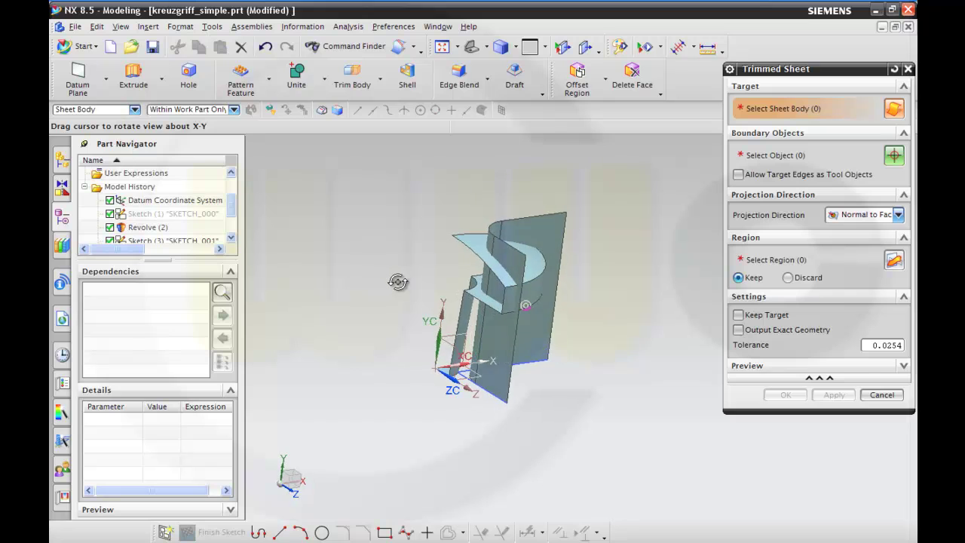
pyautogui.click(469, 240)
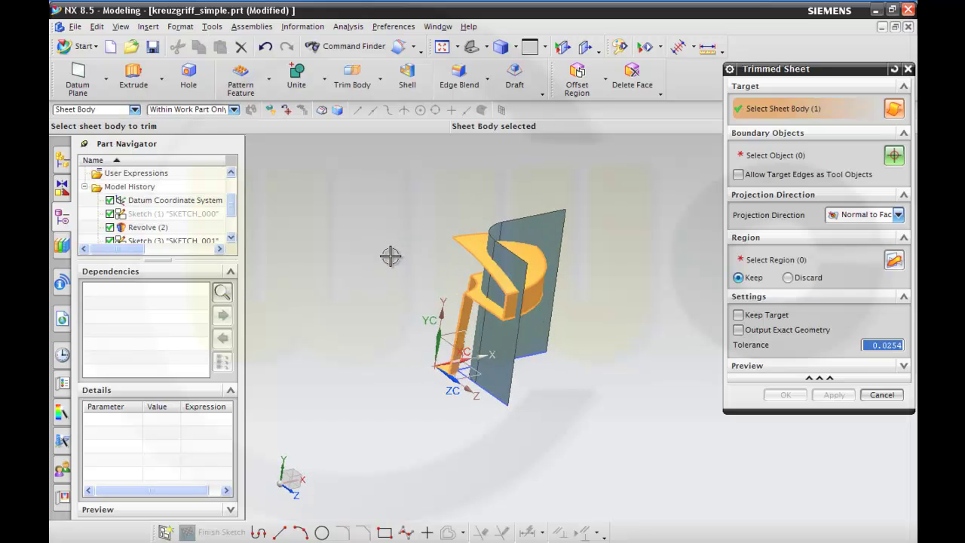
pyautogui.moveTo(391, 256); pyautogui.dragTo(390, 239, button='middle')
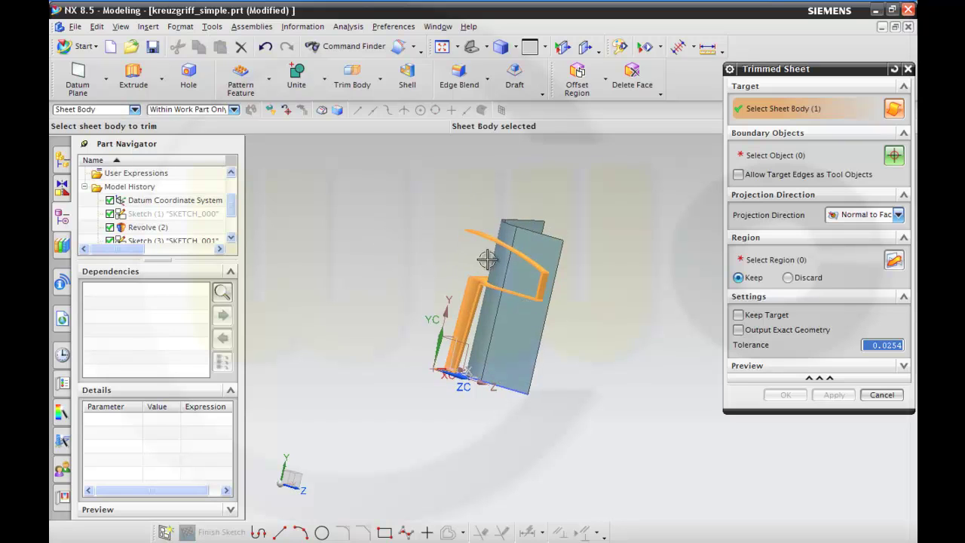
pyautogui.click(528, 265)
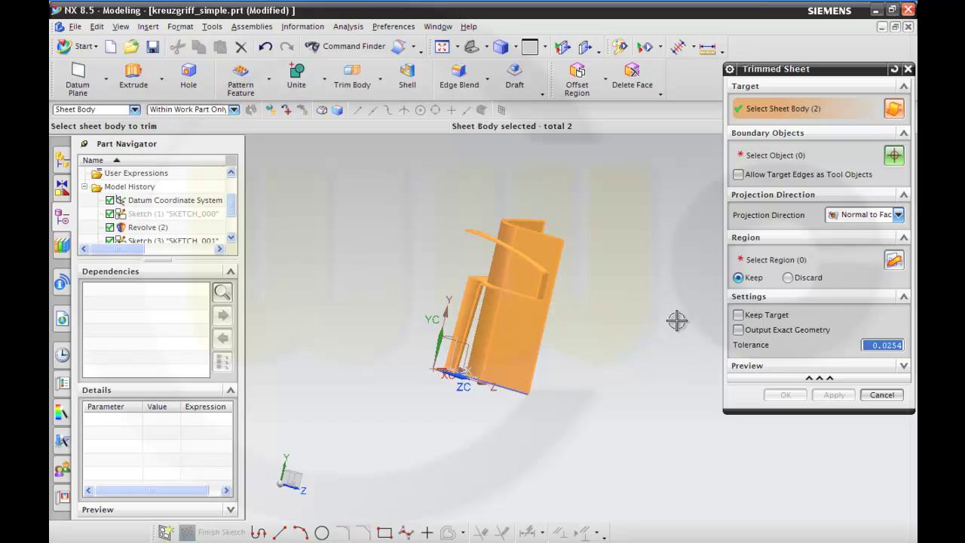
pyautogui.keyDown('shift'); pyautogui.click(532, 277); pyautogui.keyUp('shift')
pyautogui.click(780, 155)
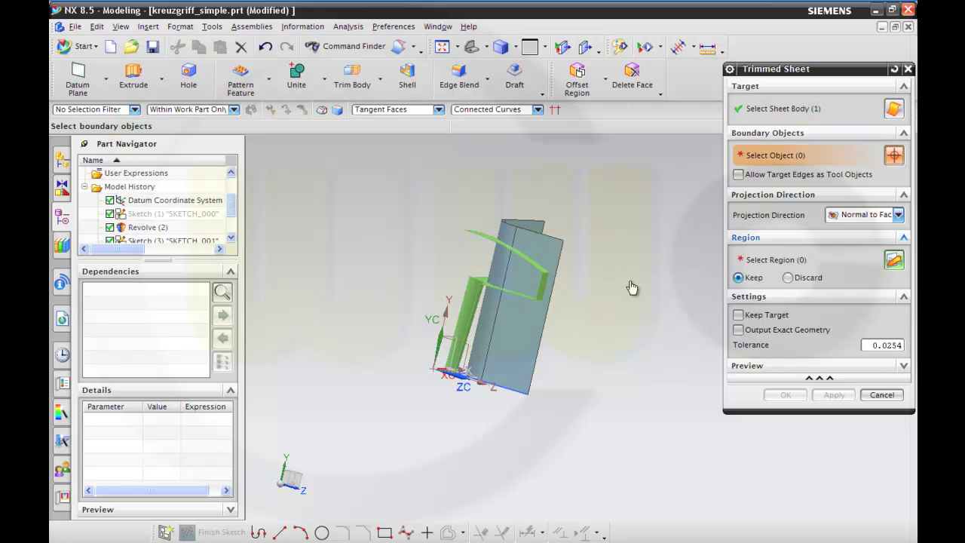
pyautogui.click(514, 278)
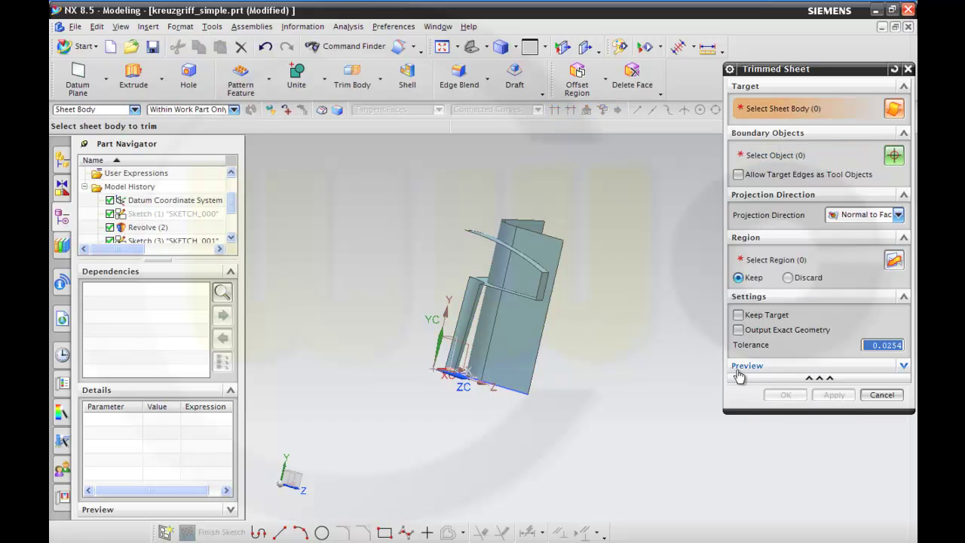
# Set the extruded sheet as trim target with the knob's top edge and revolved face as boundaries.
pyautogui.moveTo(704, 367); pyautogui.dragTo(635, 362, button='middle')
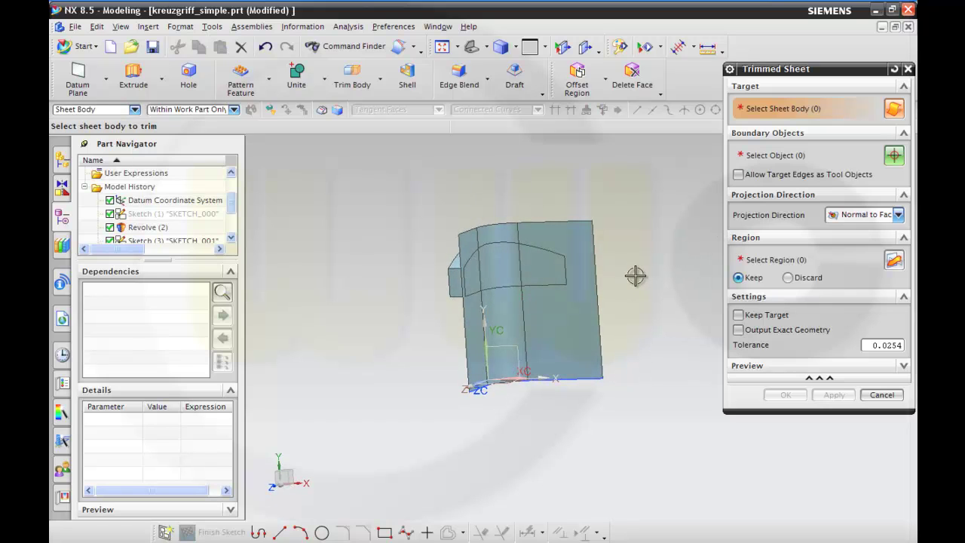
pyautogui.click(541, 269)
pyautogui.moveTo(453, 190); pyautogui.dragTo(498, 196, button='middle')
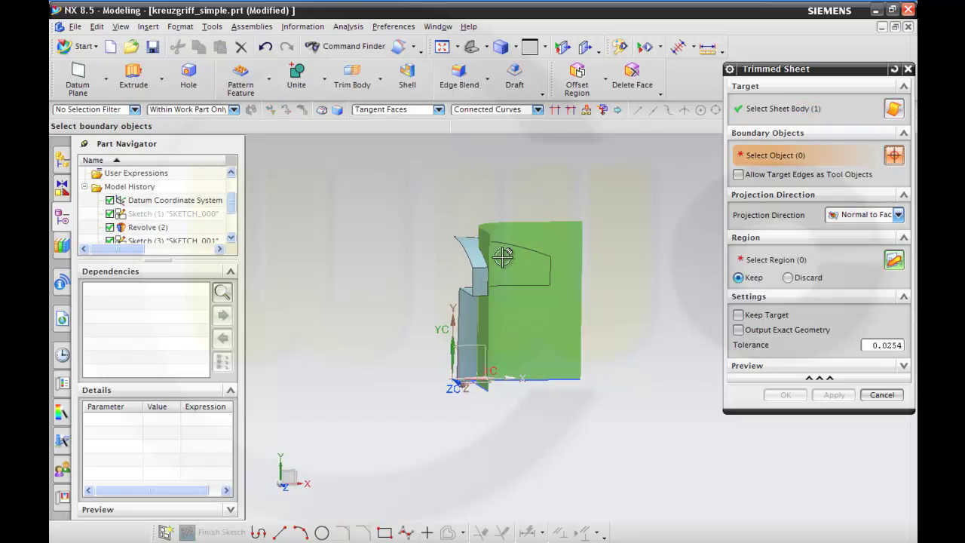
pyautogui.click(467, 242)
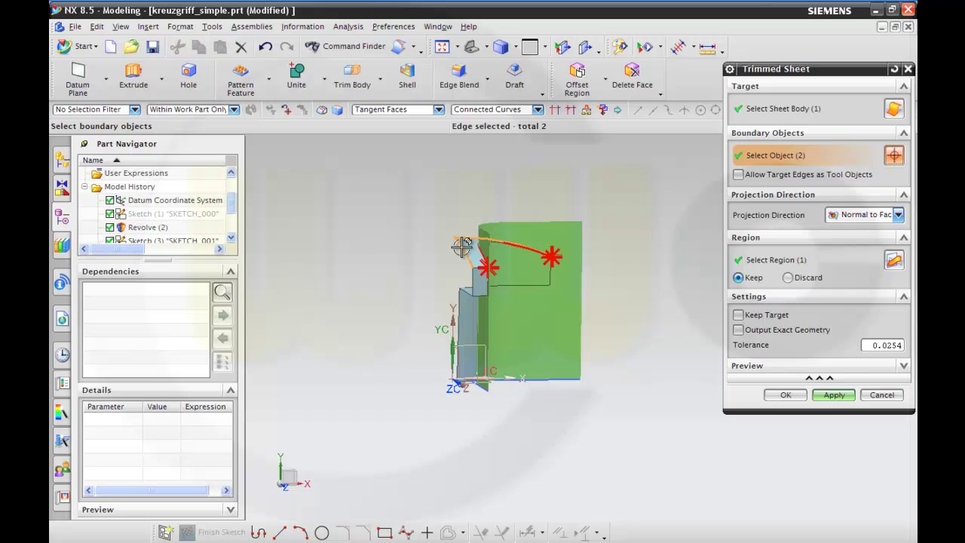
pyautogui.click(437, 252)
pyautogui.moveTo(436, 249); pyautogui.dragTo(450, 281, button='middle')
pyautogui.click(467, 321)
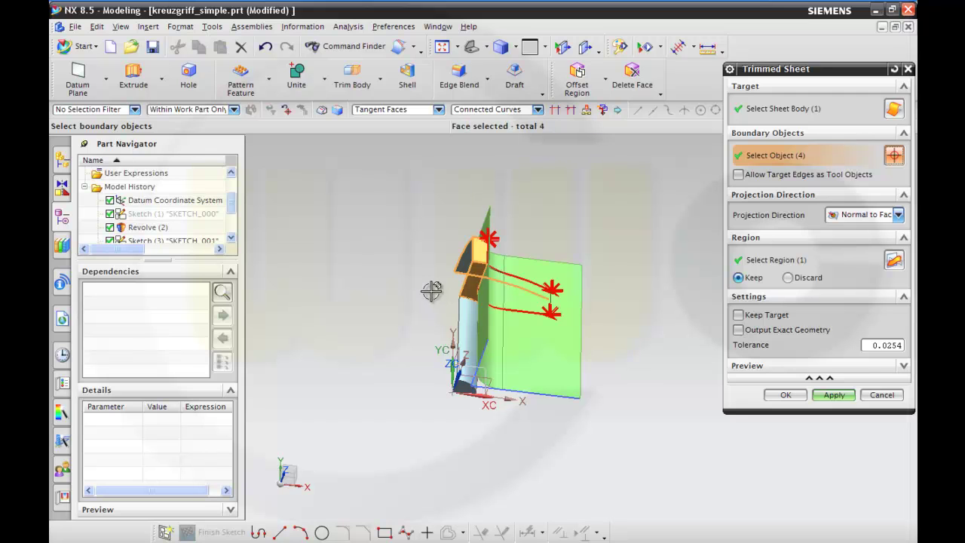
# Add another knob face as a trim boundary.
pyautogui.moveTo(434, 300)
pyautogui.mouseDown(button='middle')
pyautogui.moveTo(355, 276)
pyautogui.moveTo(420, 269)
pyautogui.moveTo(353, 265)
pyautogui.mouseUp(button='middle')
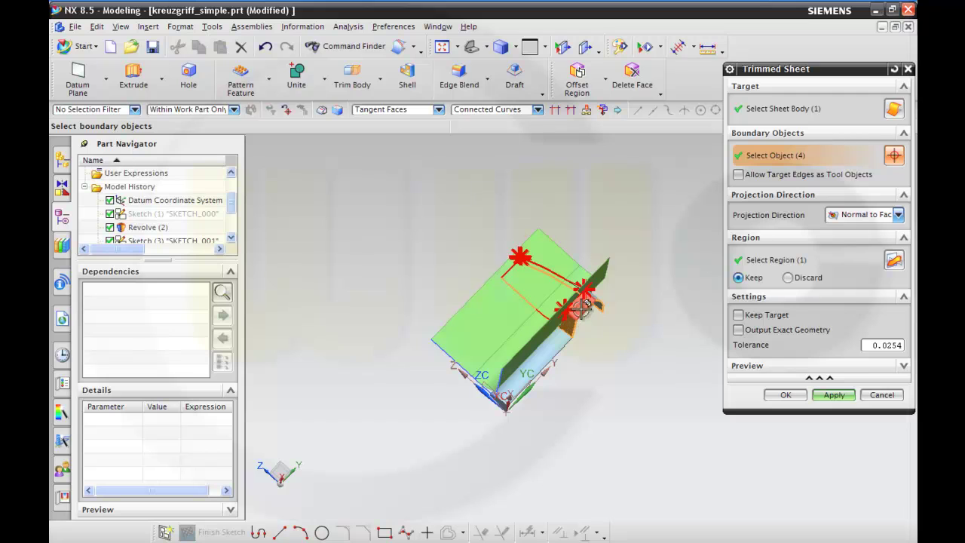
pyautogui.moveTo(454, 235)
pyautogui.mouseDown(button='middle')
pyautogui.moveTo(541, 253)
pyautogui.moveTo(545, 233)
pyautogui.moveTo(478, 248)
pyautogui.moveTo(459, 241)
pyautogui.moveTo(577, 233)
pyautogui.mouseUp(button='middle')
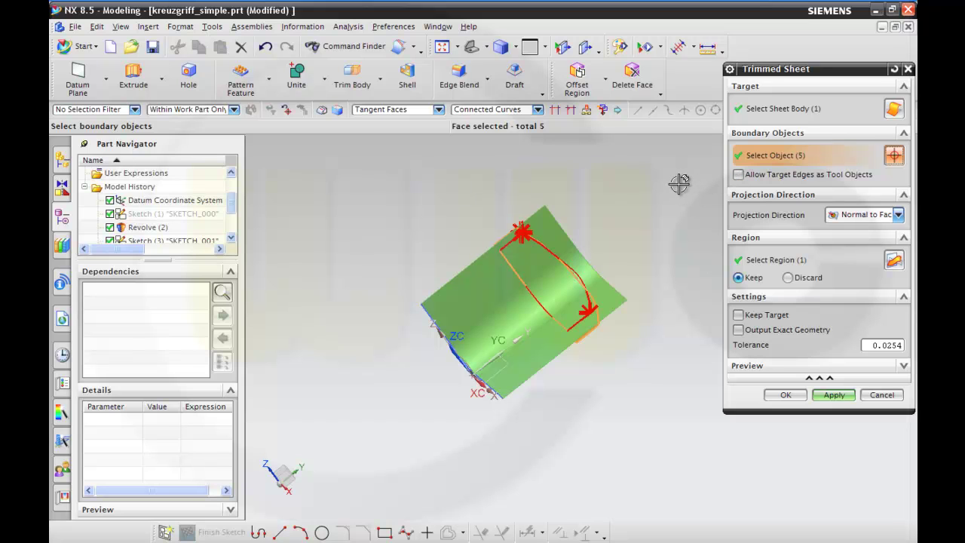
pyautogui.moveTo(653, 190)
pyautogui.mouseDown(button='middle')
pyautogui.moveTo(652, 211)
pyautogui.moveTo(668, 215)
pyautogui.moveTo(670, 233)
pyautogui.moveTo(704, 209)
pyautogui.mouseUp(button='middle')
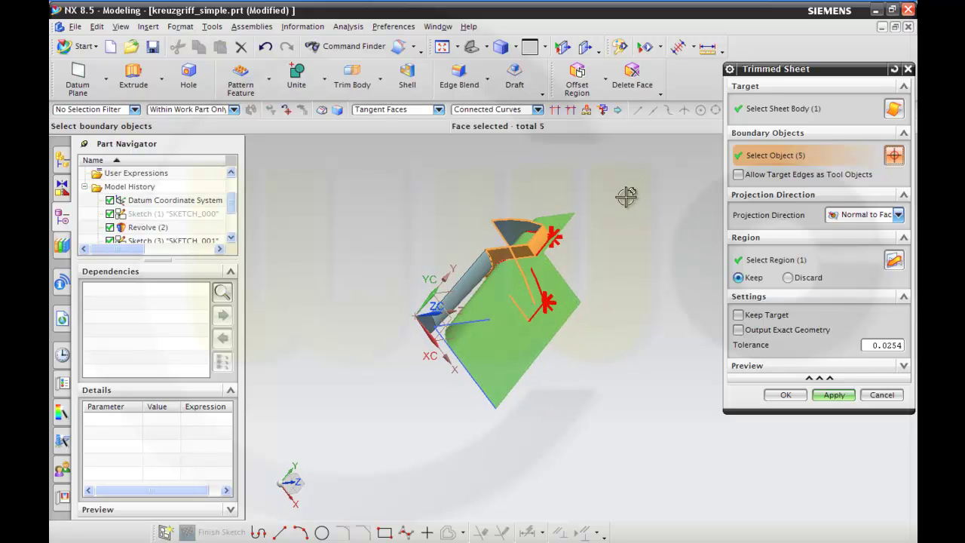
pyautogui.moveTo(624, 196)
pyautogui.mouseDown(button='middle')
pyautogui.moveTo(614, 218)
pyautogui.moveTo(621, 196)
pyautogui.moveTo(640, 209)
pyautogui.moveTo(660, 264)
pyautogui.mouseUp(button='middle')
pyautogui.click(488, 288)
pyautogui.moveTo(604, 291)
pyautogui.mouseDown(button='middle')
pyautogui.moveTo(569, 264)
pyautogui.moveTo(519, 282)
pyautogui.moveTo(596, 257)
pyautogui.mouseUp(button='middle')
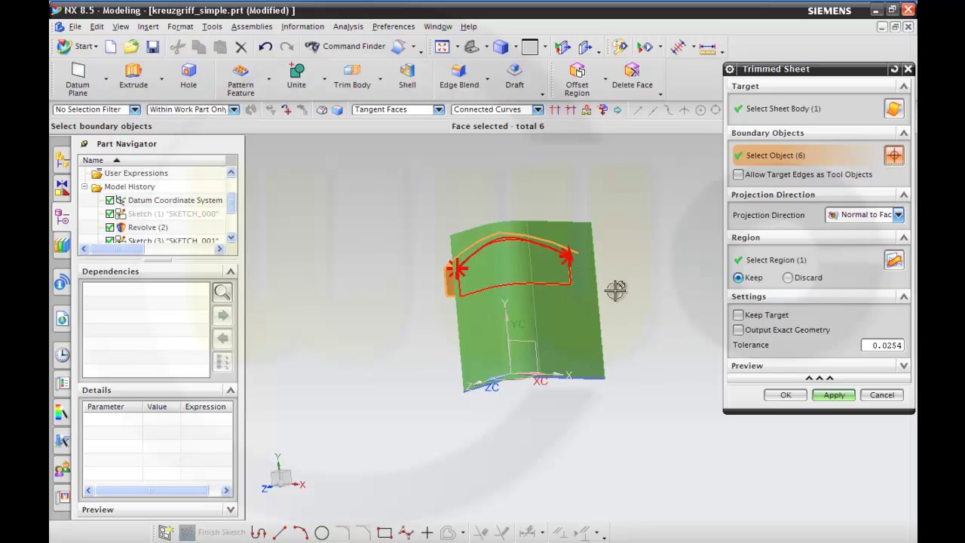
pyautogui.moveTo(615, 290)
pyautogui.mouseDown(button='middle')
pyautogui.moveTo(658, 289)
pyautogui.moveTo(684, 309)
pyautogui.mouseUp(button='middle')
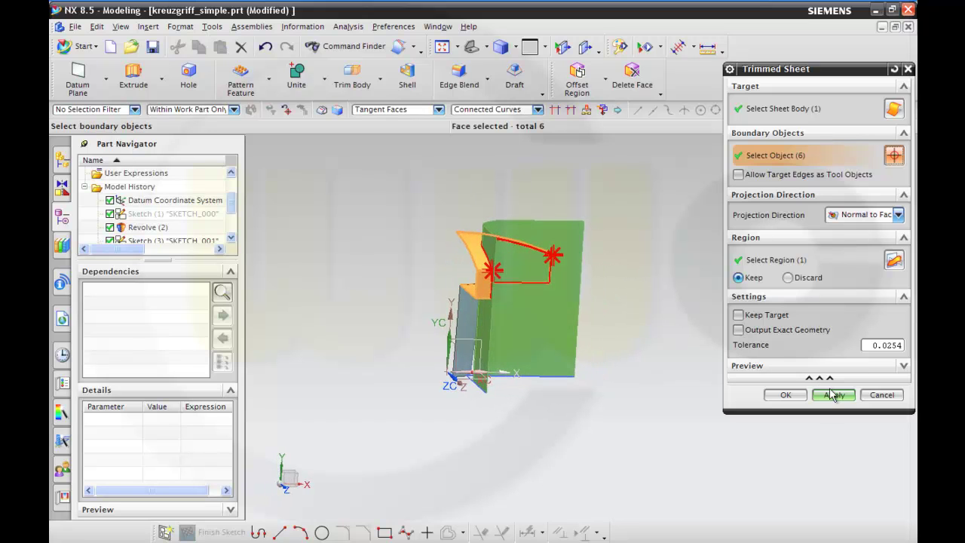
# Apply the trim and sew the trimmed sheet onto the revolved quarter body.
pyautogui.click(786, 395)
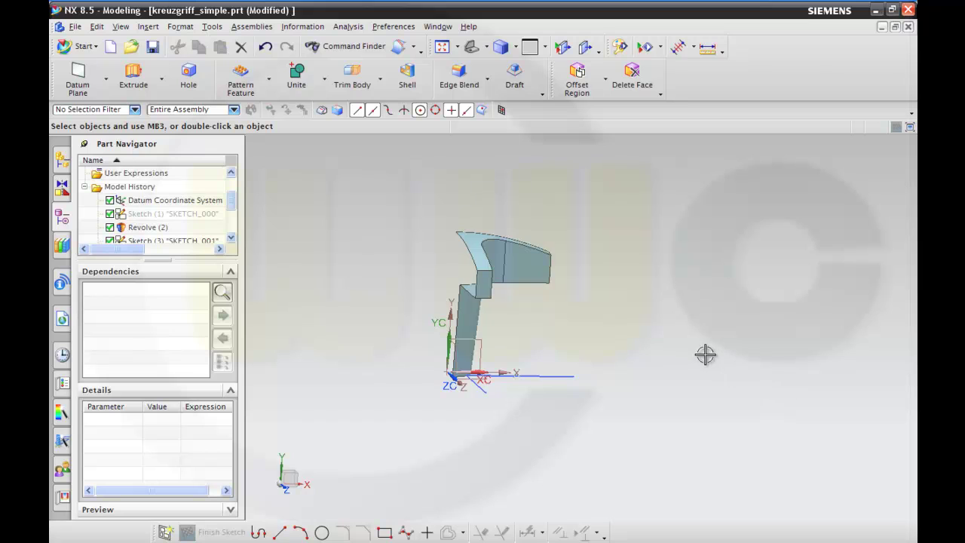
pyautogui.moveTo(698, 351)
pyautogui.mouseDown(button='middle')
pyautogui.moveTo(650, 328)
pyautogui.moveTo(668, 310)
pyautogui.moveTo(665, 331)
pyautogui.mouseUp(button='middle')
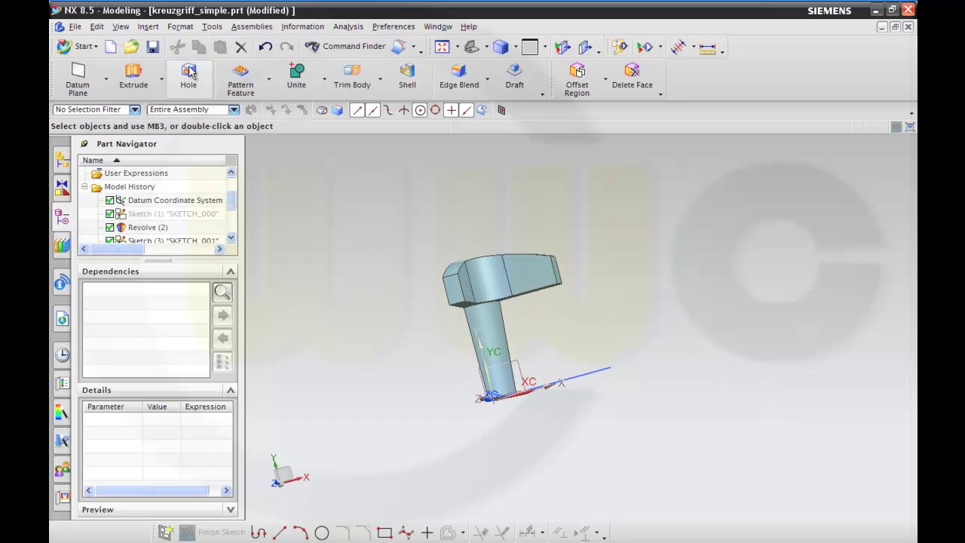
pyautogui.click(149, 28)
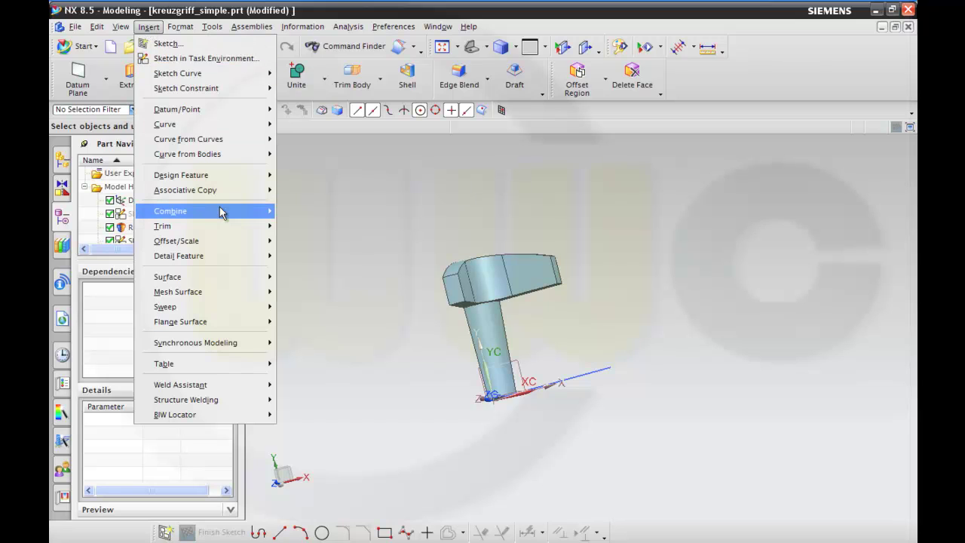
pyautogui.moveTo(170, 211)
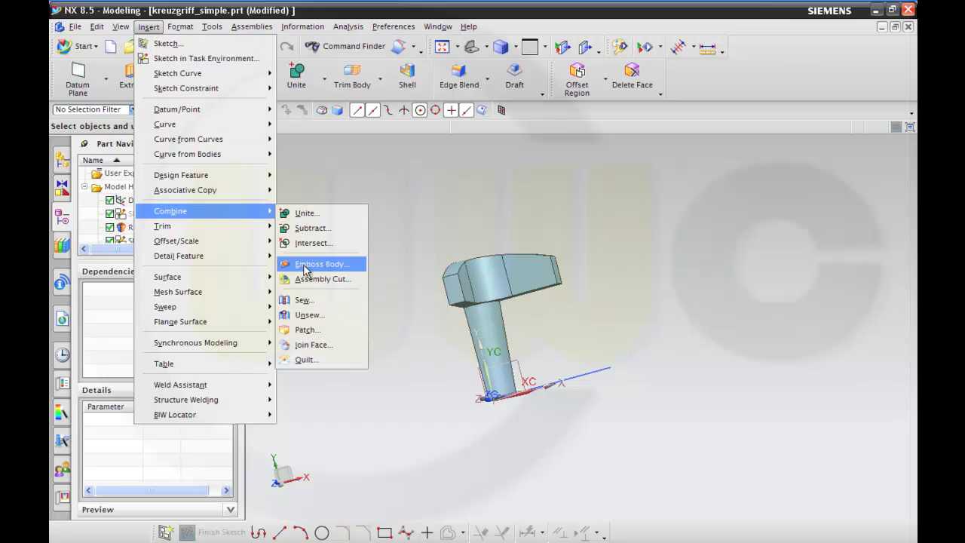
pyautogui.click(305, 302)
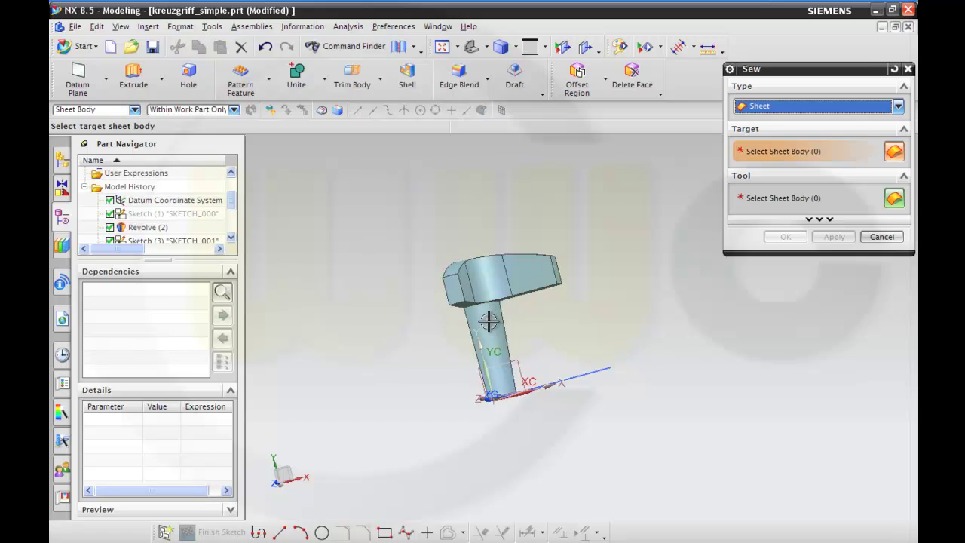
pyautogui.click(490, 285)
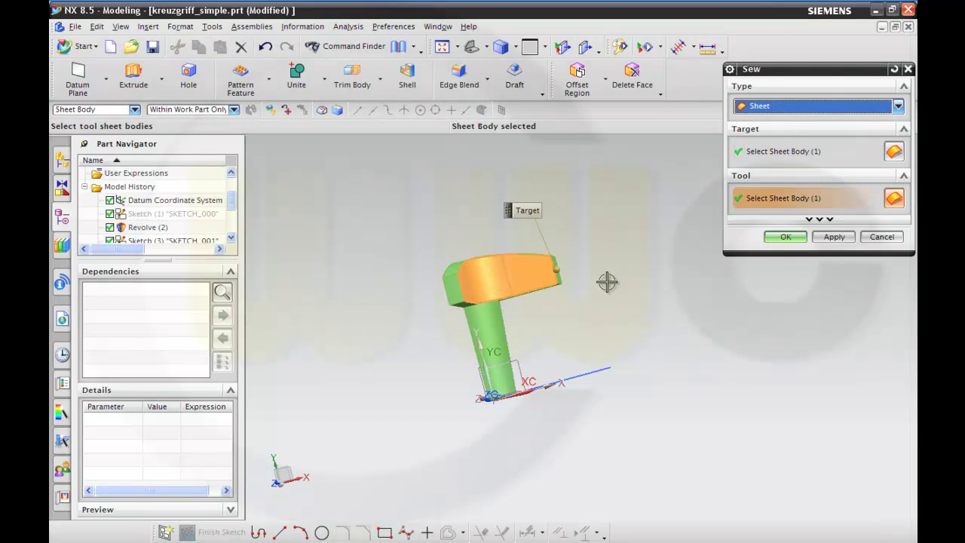
pyautogui.click(785, 237)
pyautogui.moveTo(722, 271)
pyautogui.mouseDown(button='middle')
pyautogui.moveTo(683, 293)
pyautogui.moveTo(663, 283)
pyautogui.mouseUp(button='middle')
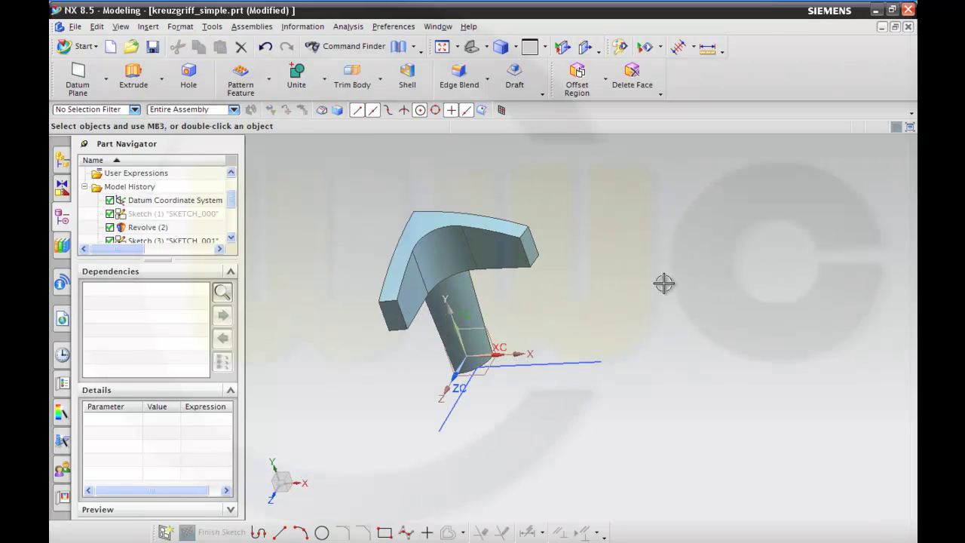
# Round both arm-end edges with a 10 mm edge blend.
pyautogui.click(460, 76)
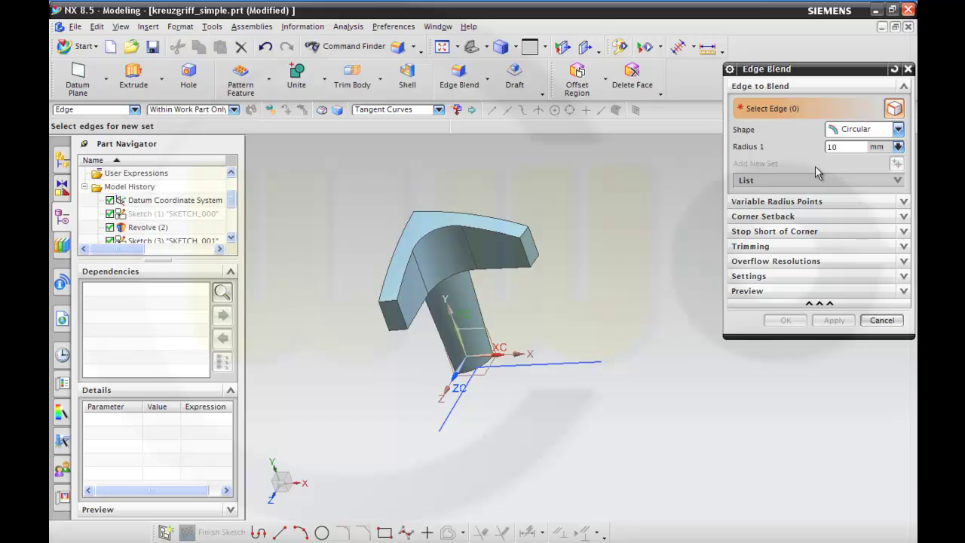
pyautogui.click(410, 313)
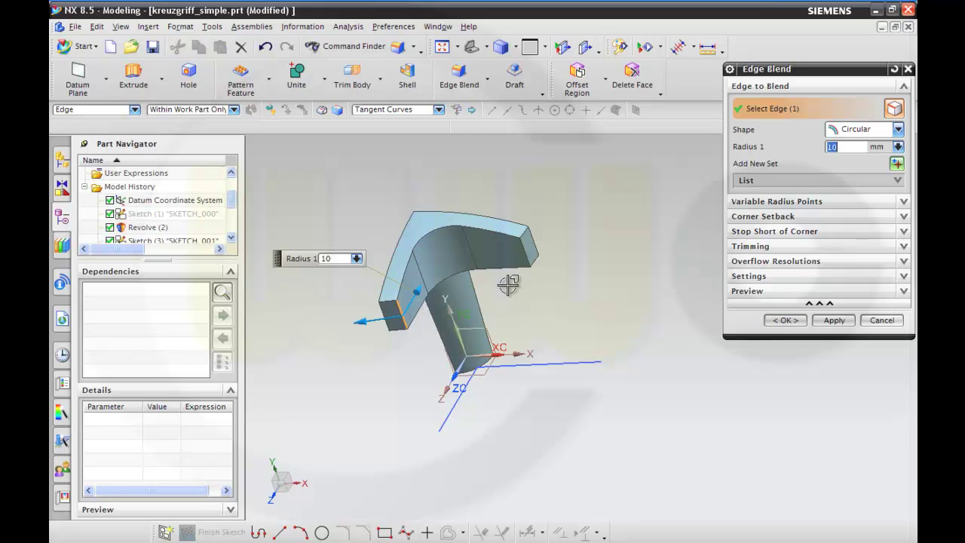
pyautogui.click(527, 251)
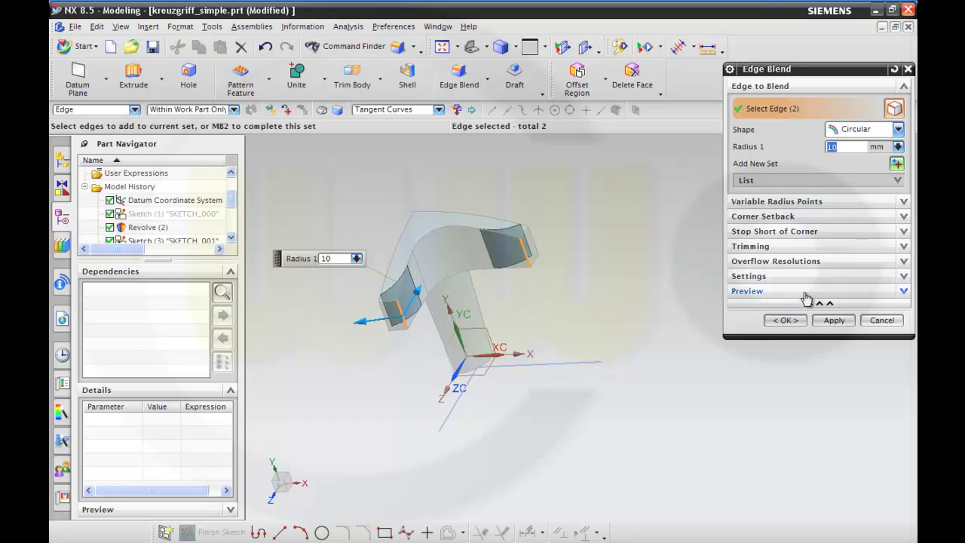
pyautogui.click(796, 320)
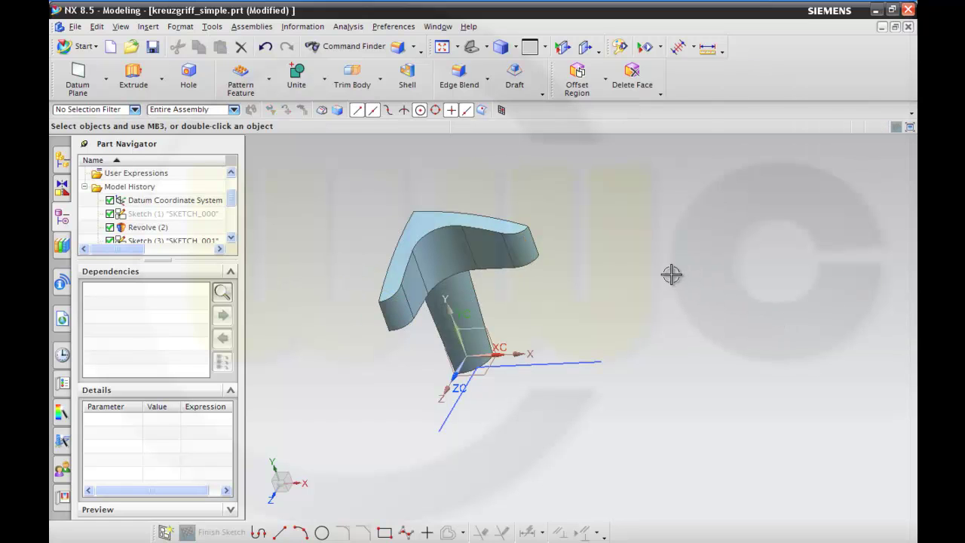
# Round the arm's top and bottom edge chains with a 3 mm edge blend.
pyautogui.click(459, 75)
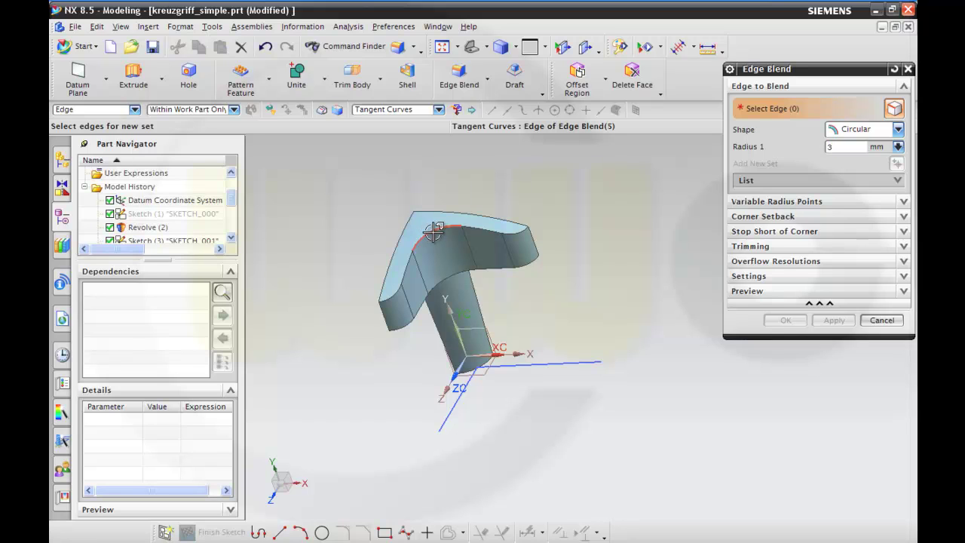
pyautogui.click(433, 232)
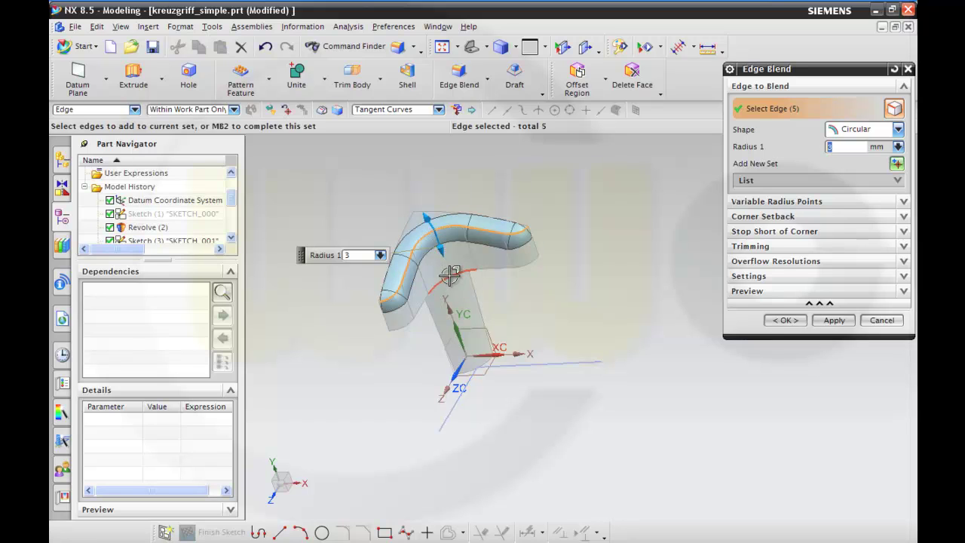
pyautogui.click(450, 276)
pyautogui.moveTo(593, 283); pyautogui.dragTo(544, 312, button='middle')
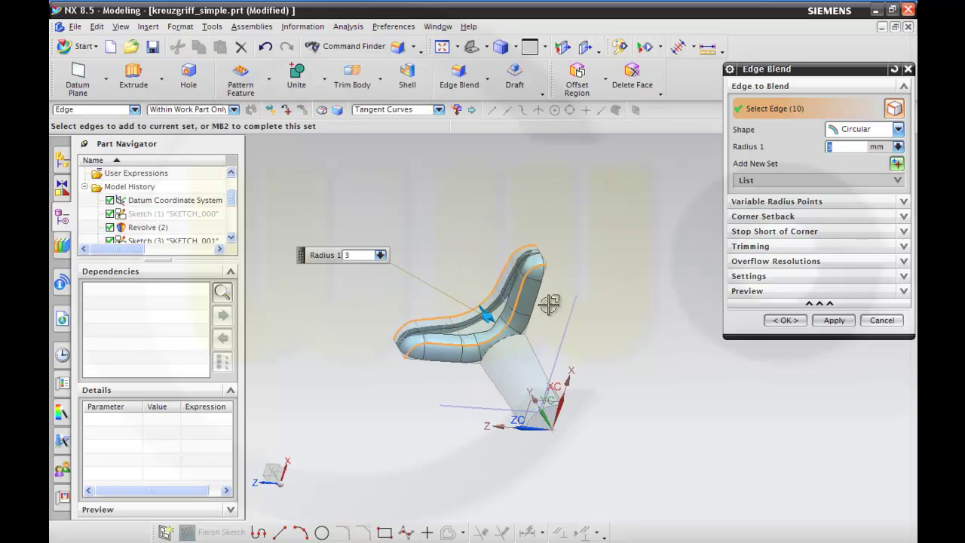
pyautogui.moveTo(667, 234); pyautogui.dragTo(655, 247, button='middle')
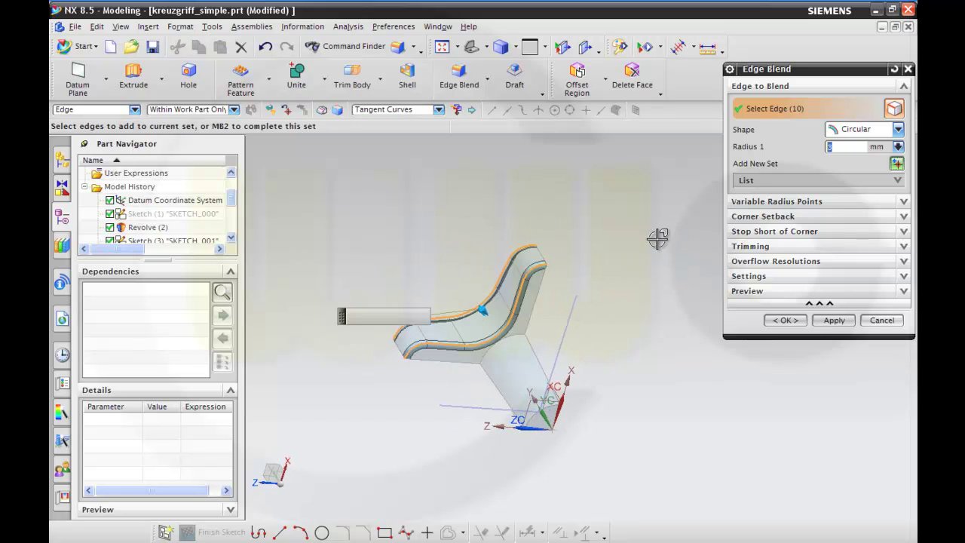
pyautogui.click(524, 333)
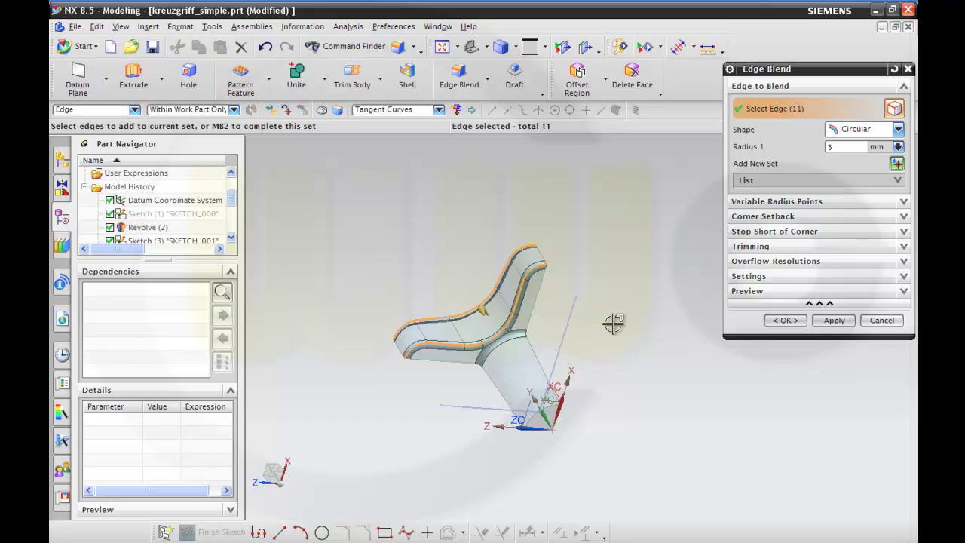
pyautogui.click(796, 325)
pyautogui.moveTo(668, 284)
pyautogui.mouseDown(button='middle')
pyautogui.moveTo(615, 282)
pyautogui.moveTo(708, 371)
pyautogui.mouseUp(button='middle')
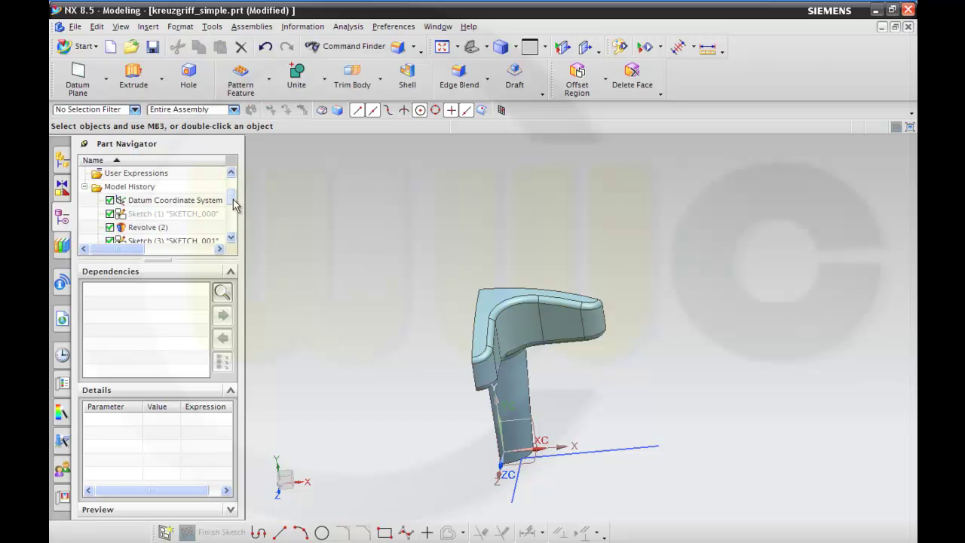
# Hide SKETCH_001 via the Part Navigator, leaving only the quarter body visible.
pyautogui.scroll(-1, 234, 205)
pyautogui.click(204, 214)
pyautogui.rightClick(203, 214)
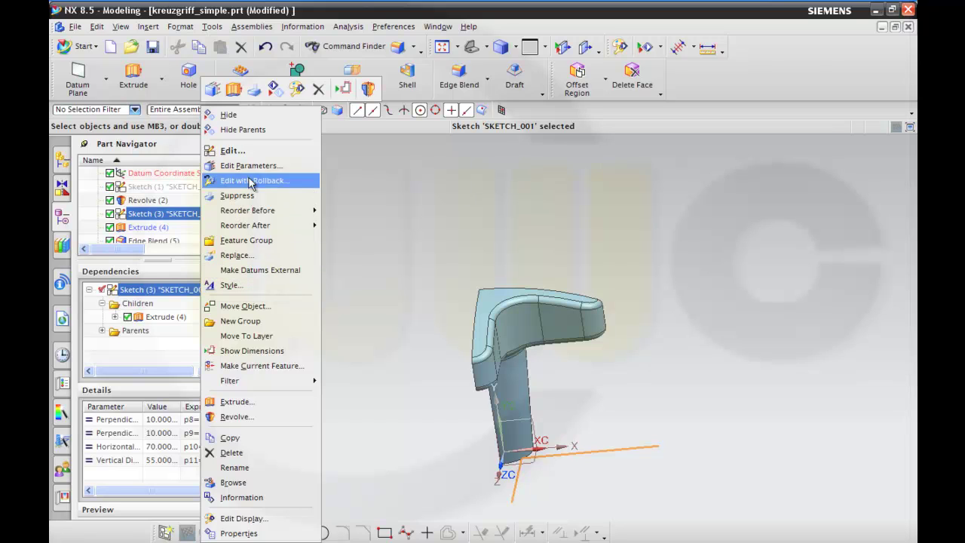
pyautogui.click(381, 169)
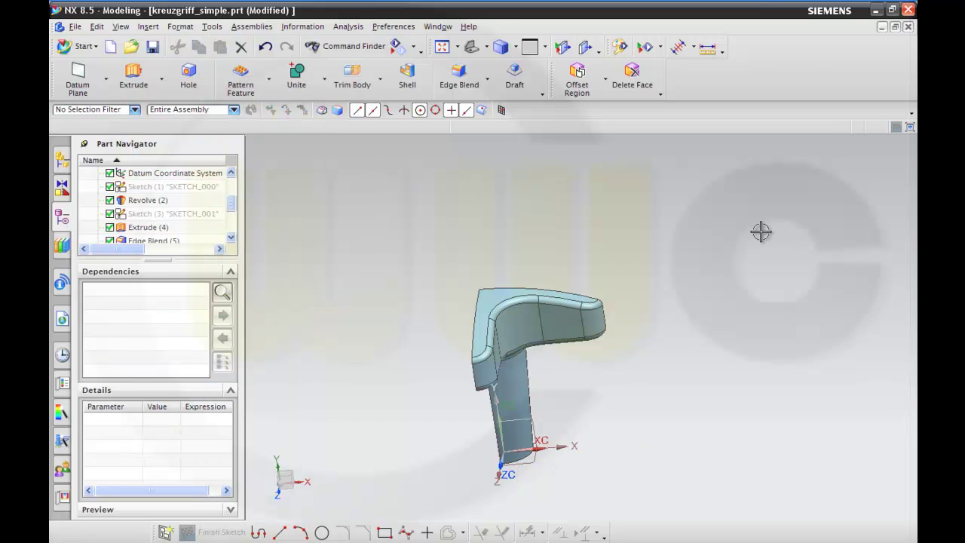
pyautogui.click(148, 27)
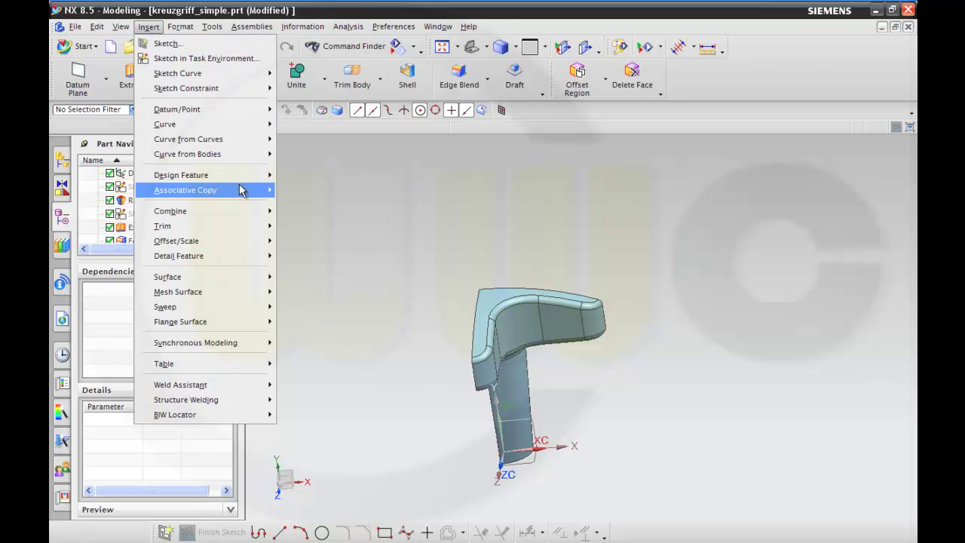
pyautogui.moveTo(196, 190)
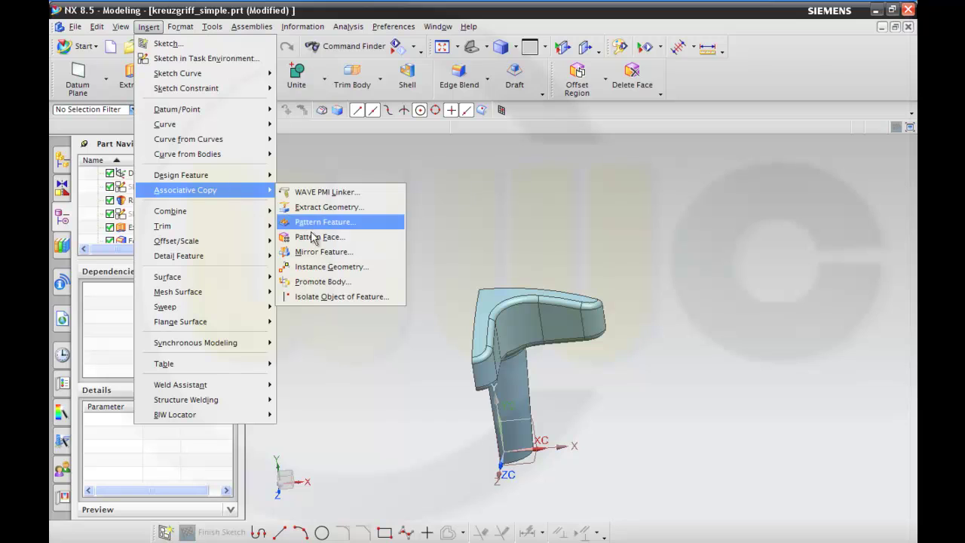
# Mirror the blended quarter body about the XY datum plane.
pyautogui.click(326, 268)
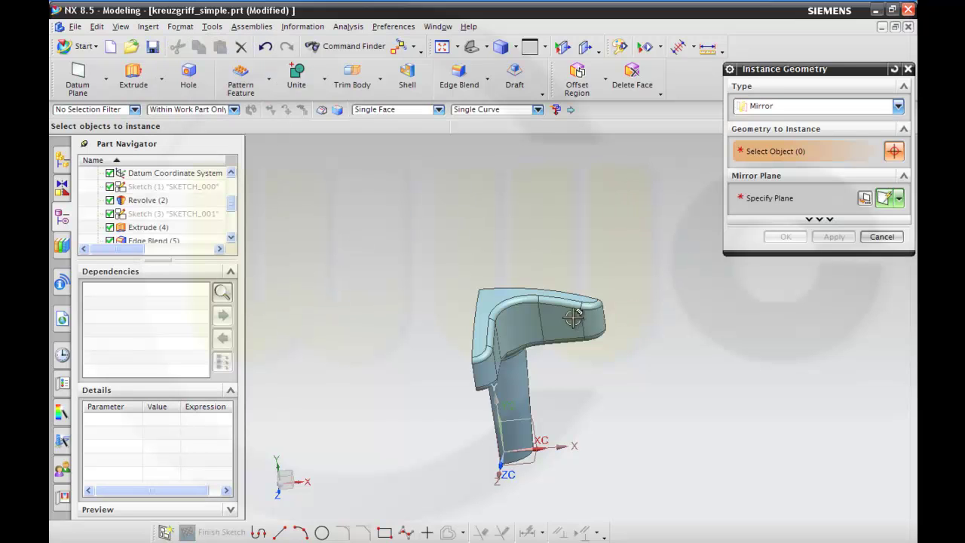
pyautogui.click(533, 324)
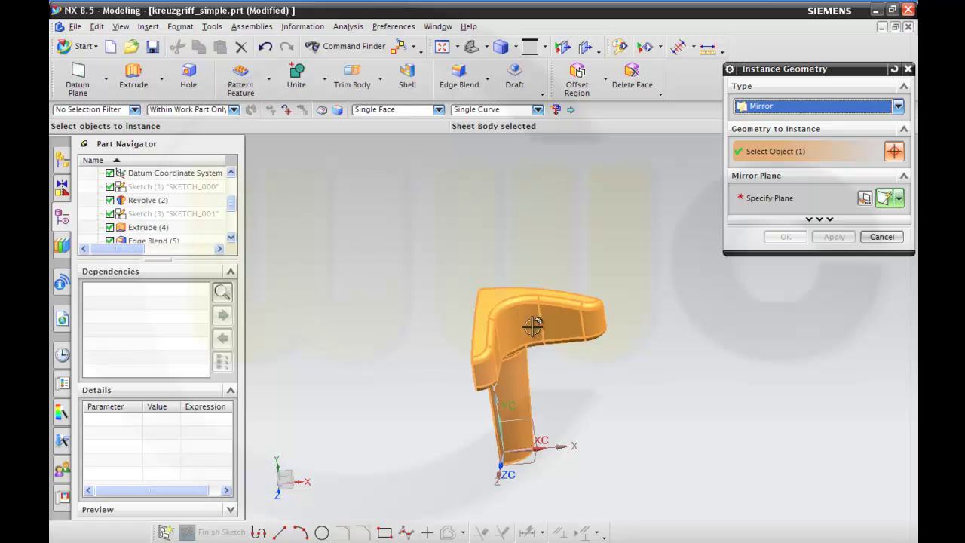
pyautogui.click(531, 419)
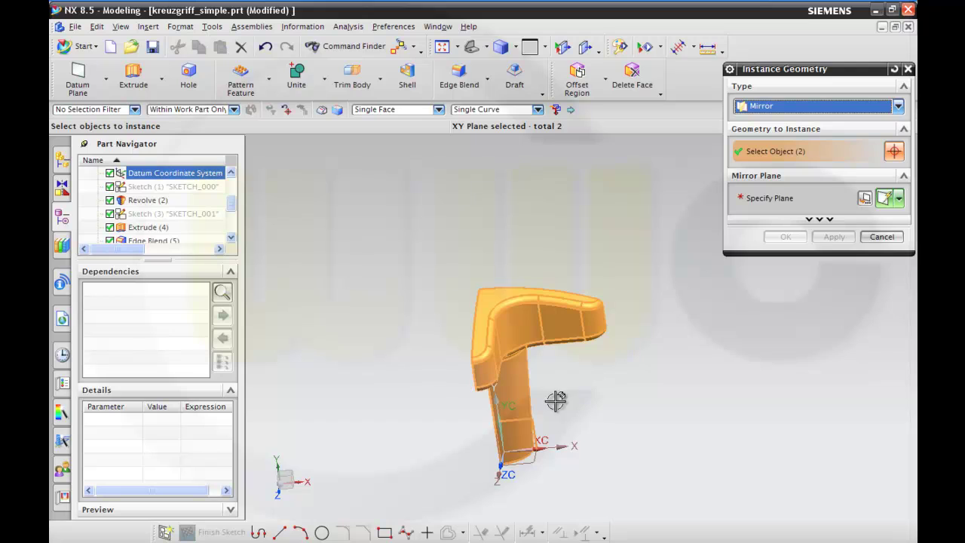
pyautogui.keyDown('shift'); pyautogui.click(523, 422); pyautogui.keyUp('shift')
pyautogui.click(769, 198)
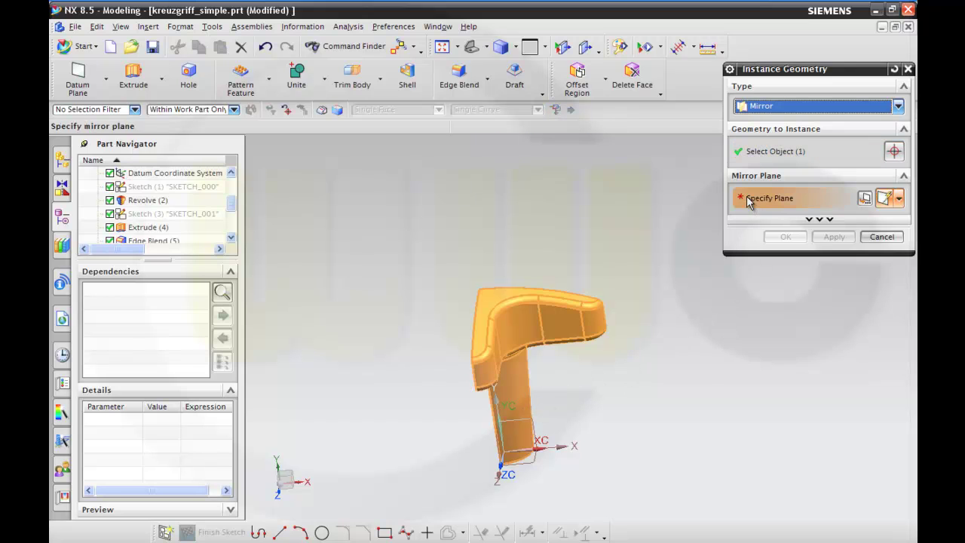
pyautogui.click(517, 421)
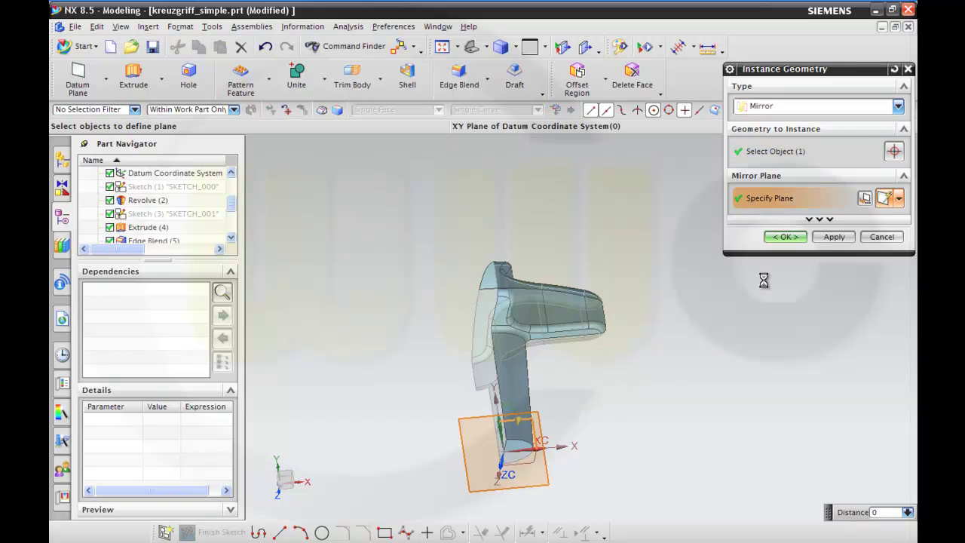
pyautogui.click(826, 238)
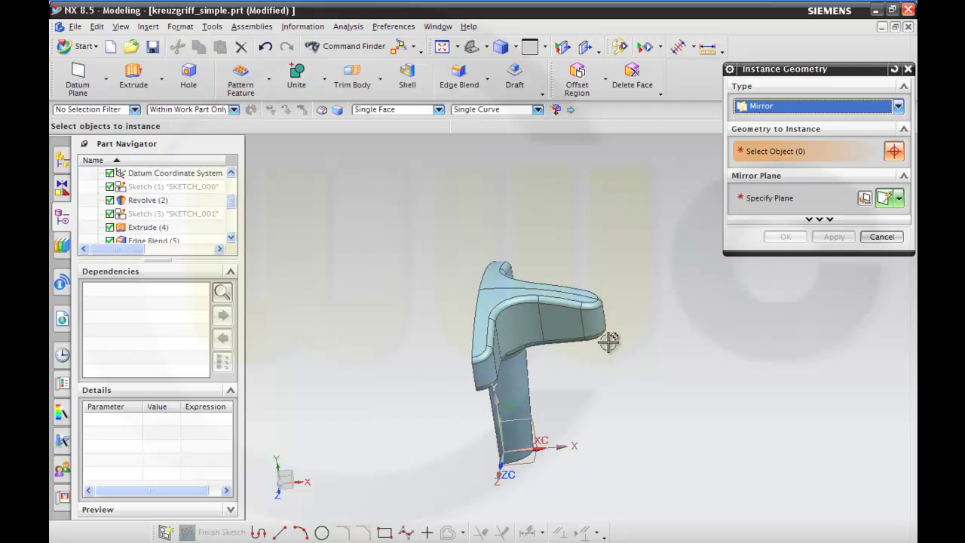
# Mirror both pieces about the YZ datum plane to complete four arms.
pyautogui.click(534, 338)
pyautogui.click(498, 290)
pyautogui.click(754, 198)
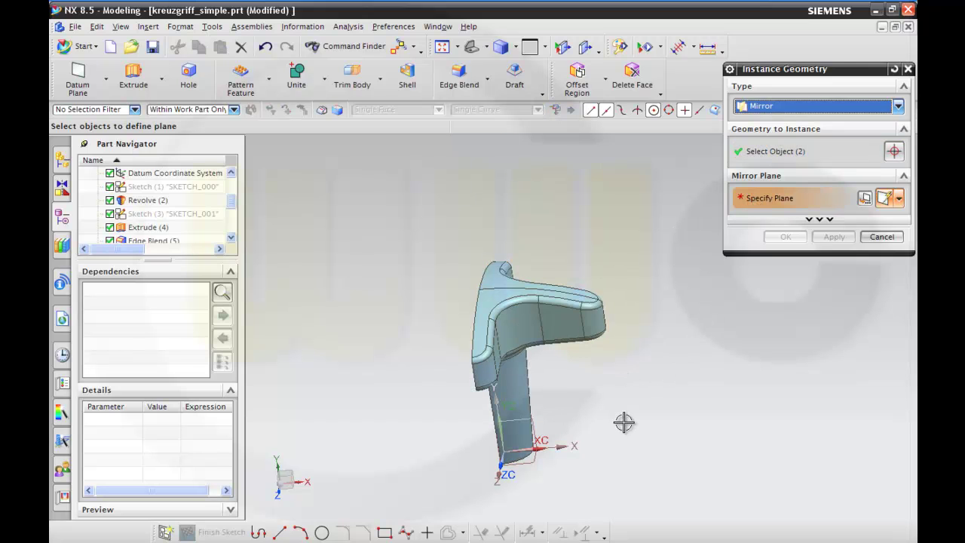
pyautogui.moveTo(609, 424); pyautogui.dragTo(505, 446, button='middle')
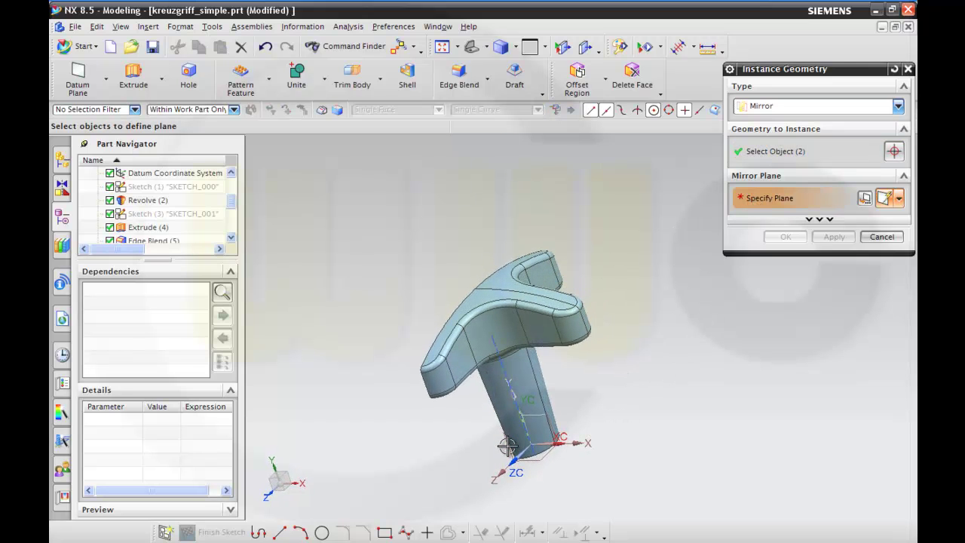
pyautogui.click(505, 446)
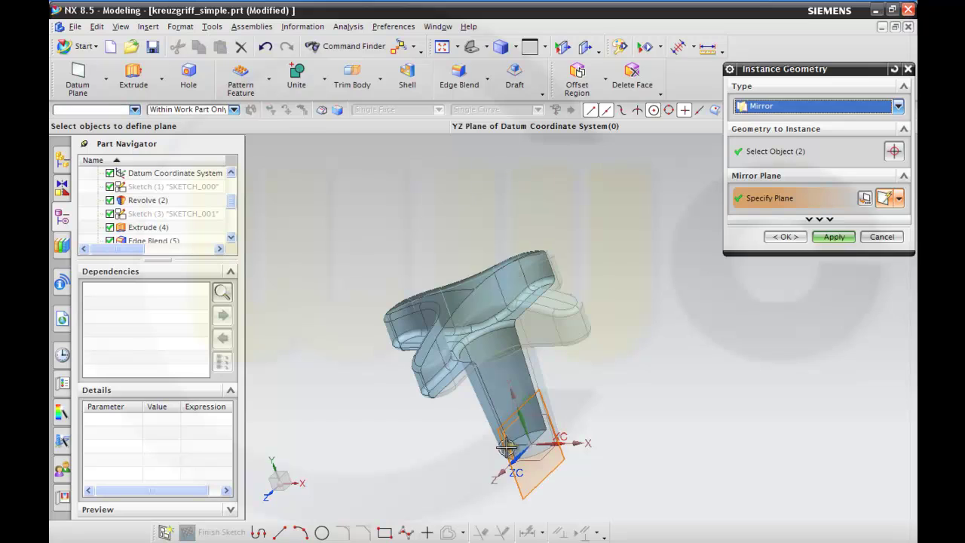
pyautogui.click(786, 238)
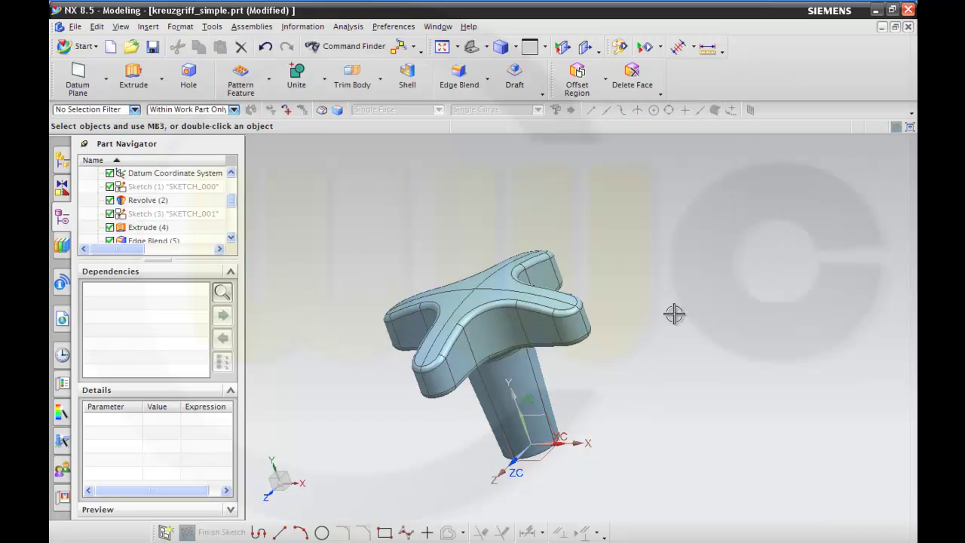
pyautogui.moveTo(662, 324)
pyautogui.mouseDown(button='middle')
pyautogui.moveTo(691, 321)
pyautogui.moveTo(615, 262)
pyautogui.mouseUp(button='middle')
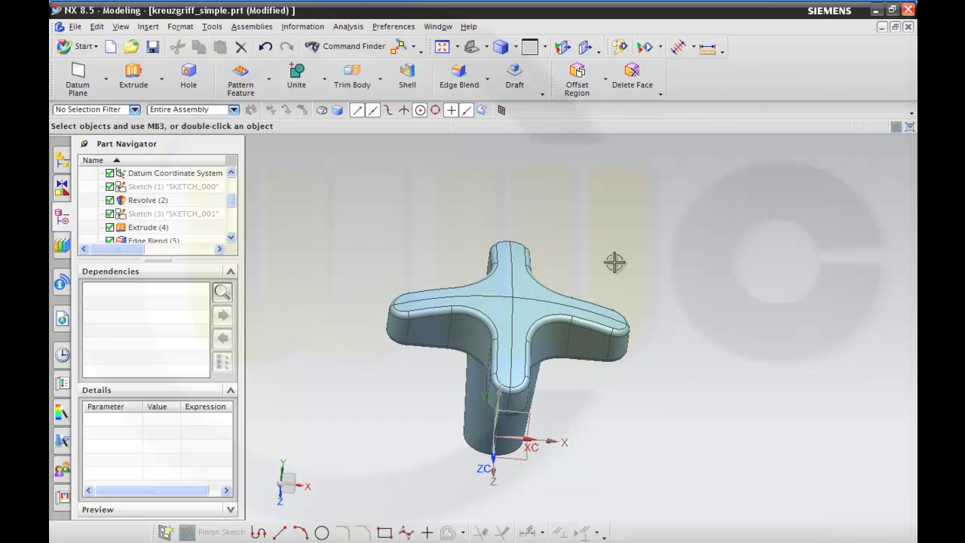
# Sew one quarter as target with the other three as tools into a single knob.
pyautogui.click(148, 27)
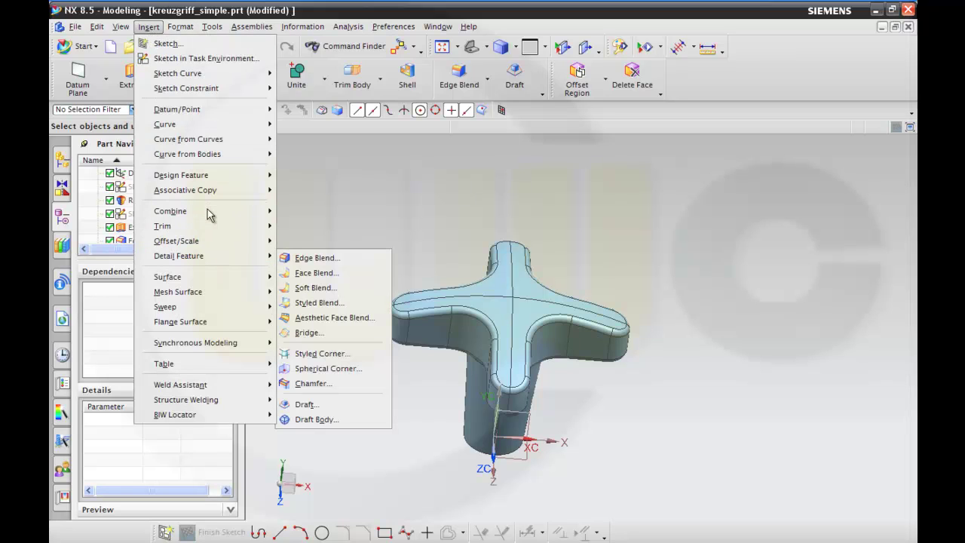
pyautogui.moveTo(170, 211)
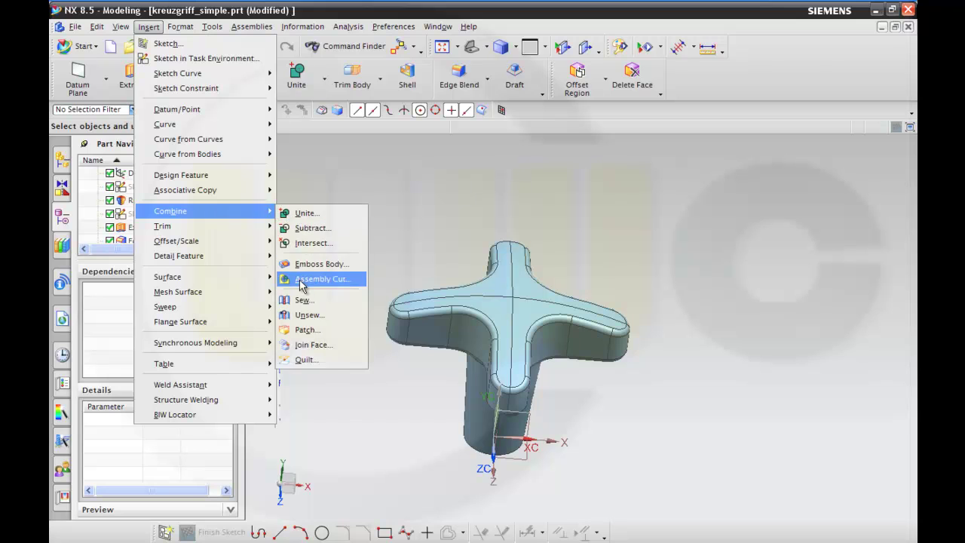
pyautogui.click(312, 299)
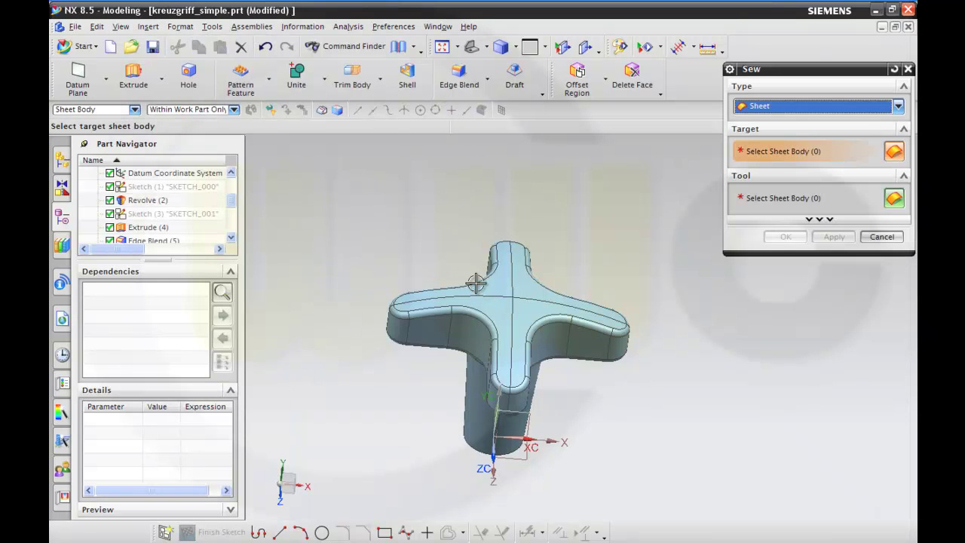
pyautogui.click(487, 306)
pyautogui.click(487, 306)
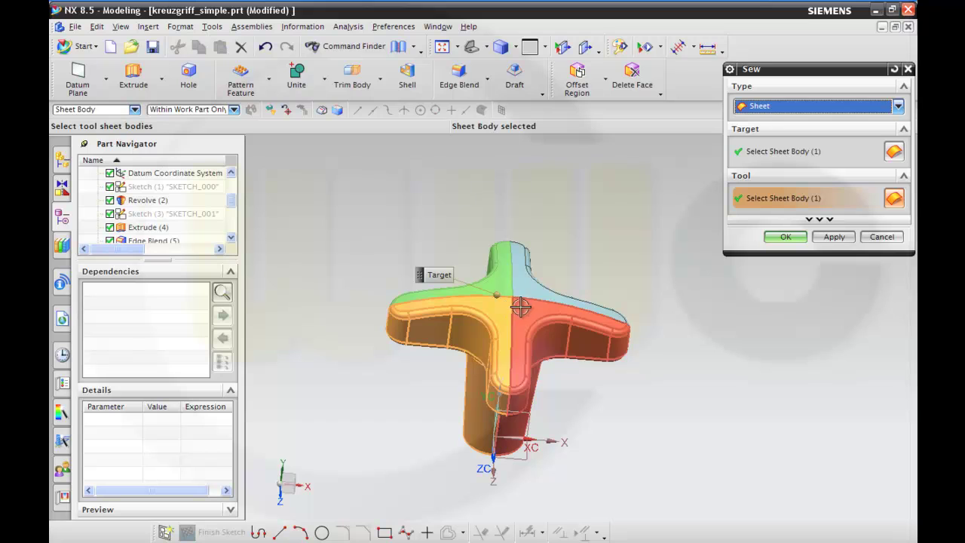
pyautogui.click(525, 302)
pyautogui.click(526, 285)
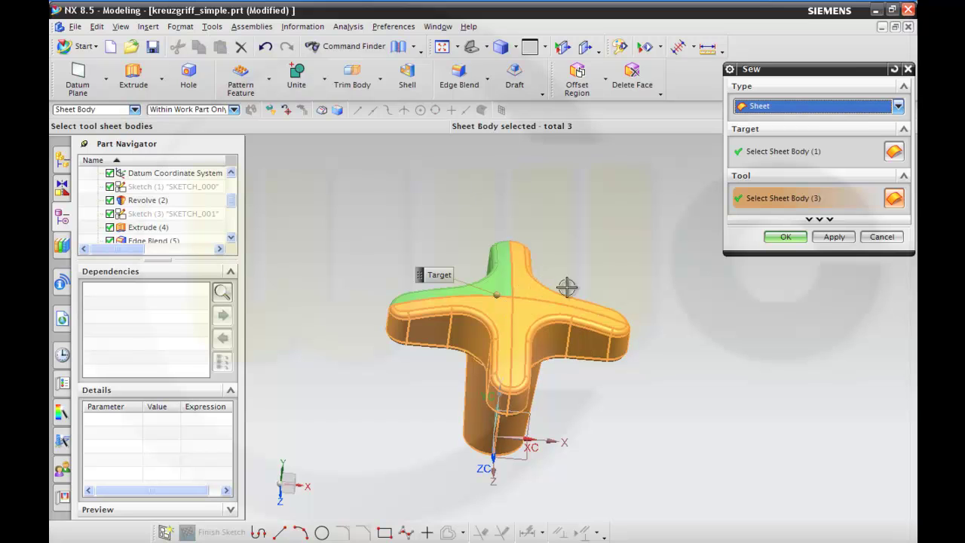
pyautogui.click(792, 239)
pyautogui.moveTo(711, 264)
pyautogui.mouseDown(button='middle')
pyautogui.moveTo(666, 319)
pyautogui.moveTo(720, 256)
pyautogui.mouseUp(button='middle')
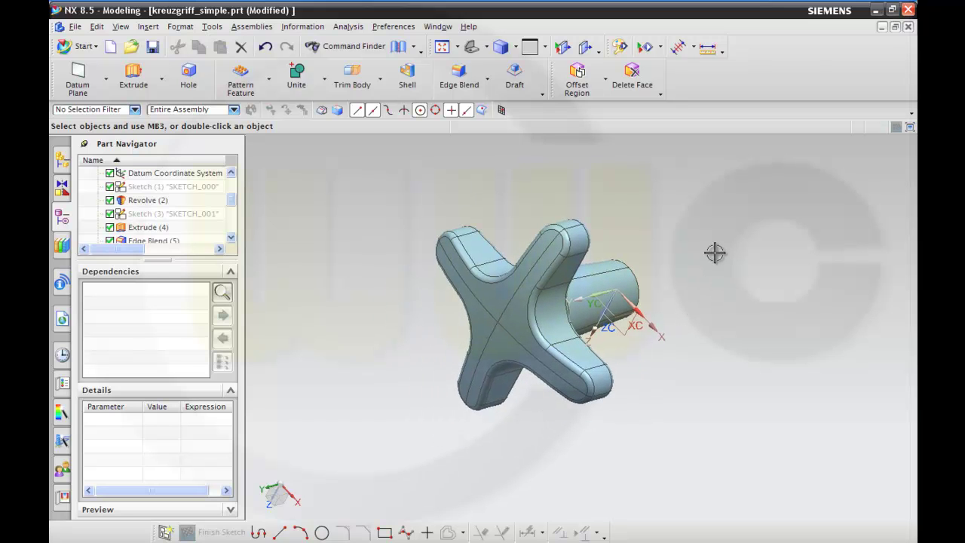